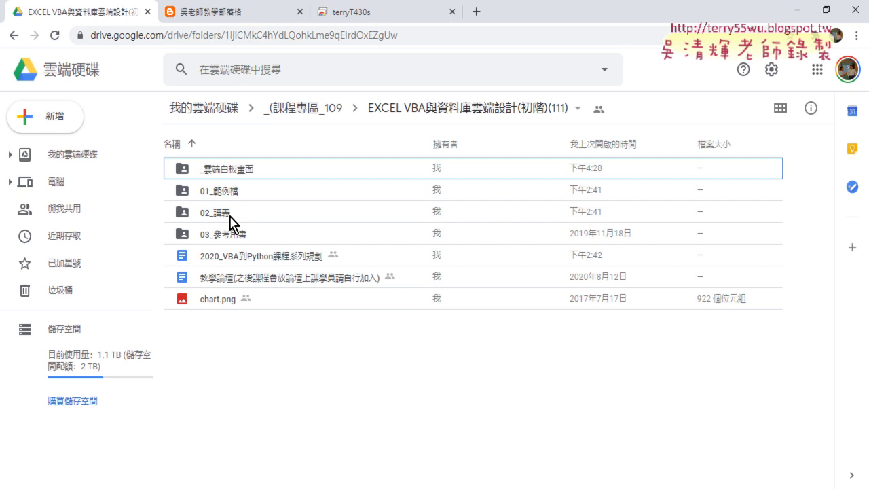
In Drive, open the _雲端白板畫面 folder and select its 01_文字與資料函數 subfolder.
{"action": "double_click", "coordinate": [230, 217]}
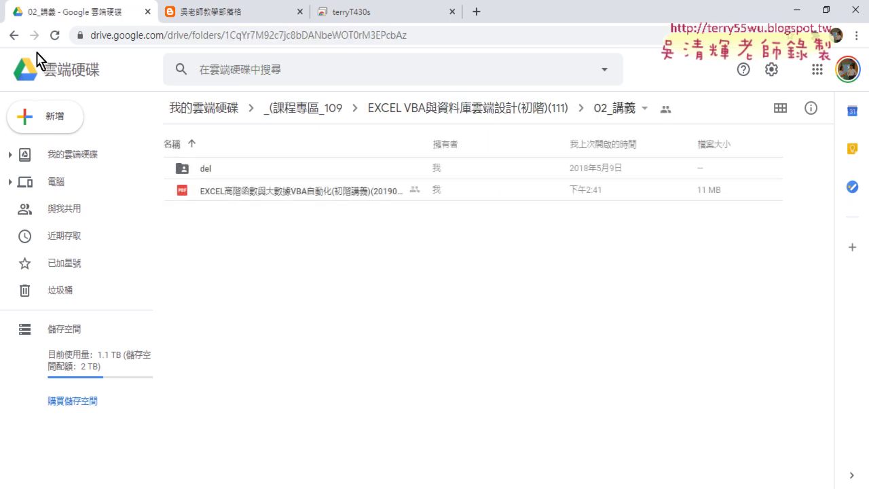
{"action": "left_click", "coordinate": [14, 35]}
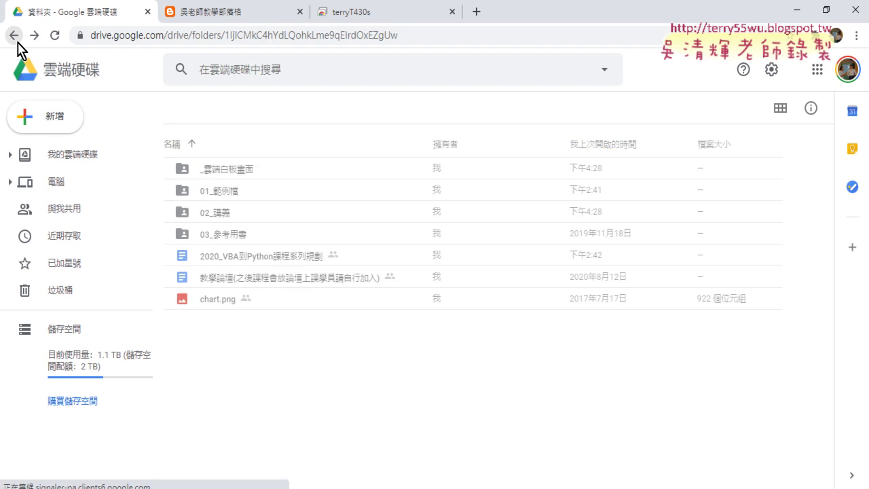
{"action": "double_click", "coordinate": [238, 174]}
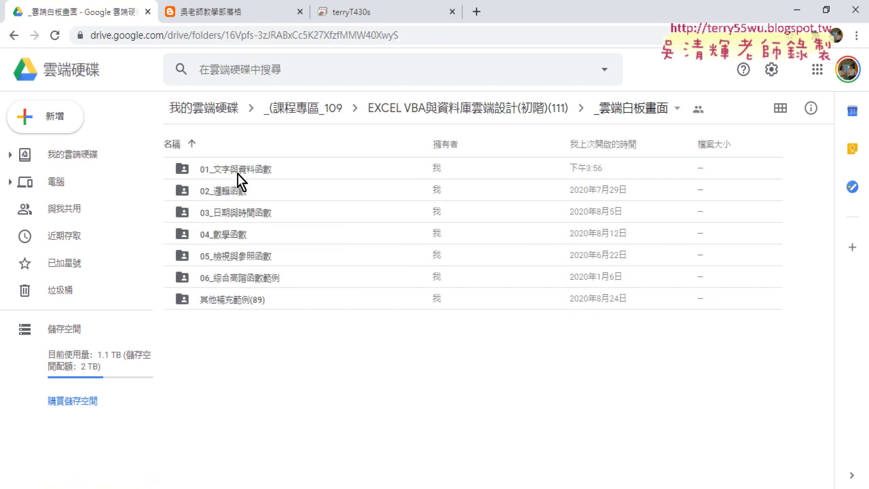
{"action": "left_click", "coordinate": [250, 169]}
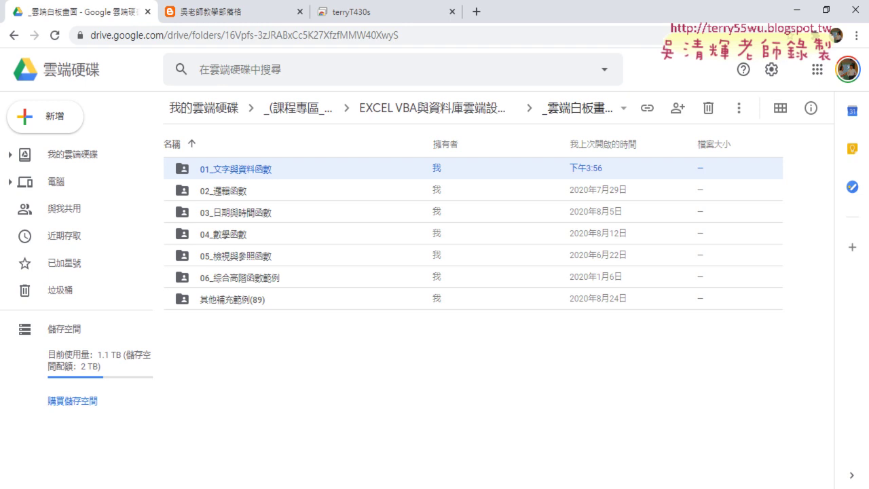
Open the local 01文字與資料函數 example folder, then the matching 01_文字與資料函數 Drive folder.
{"action": "left_click", "coordinate": [407, 448]}
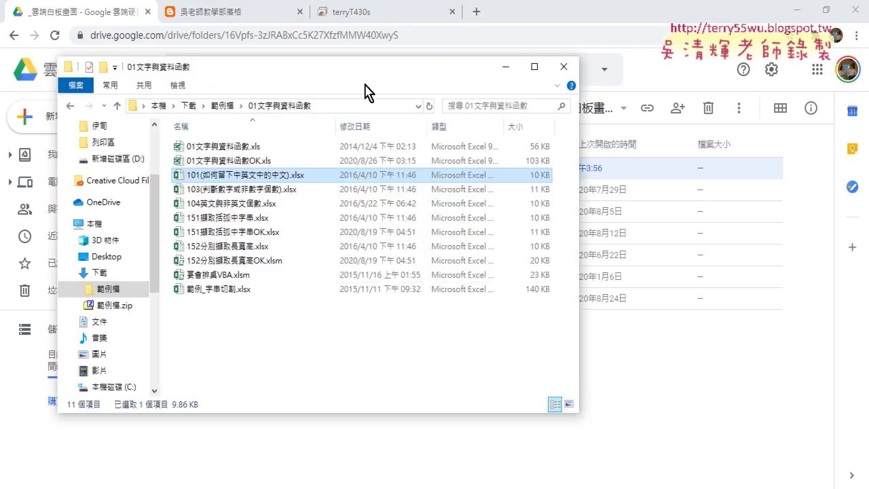
{"action": "left_click_drag", "start_coordinate": [364, 92], "coordinate": [675, 120]}
{"action": "left_click", "coordinate": [385, 141]}
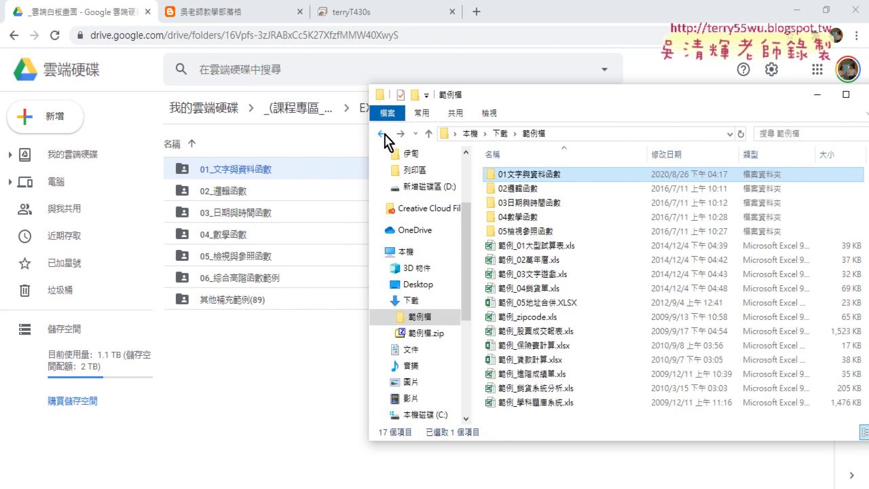
{"action": "double_click", "coordinate": [542, 175]}
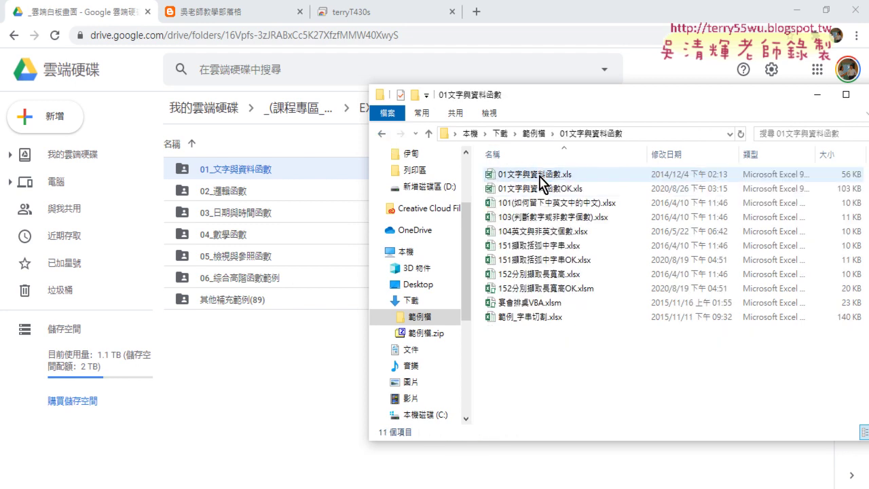
{"action": "double_click", "coordinate": [265, 171]}
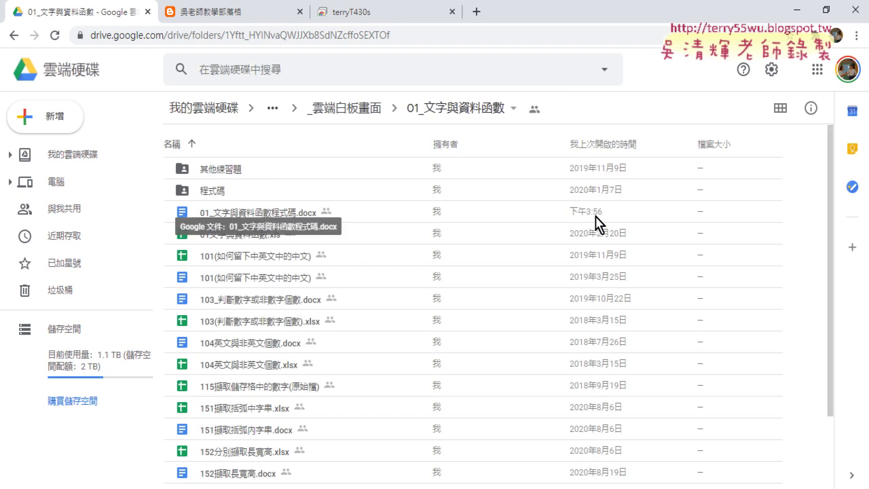
Switch Drive to grid view and open the 01_文字與資料函數程式碼 document.
{"action": "left_click", "coordinate": [780, 109]}
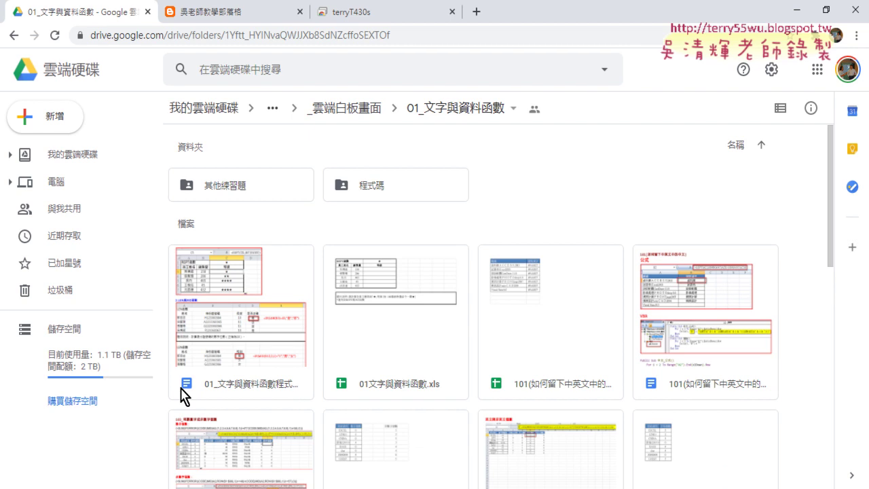
{"action": "double_click", "coordinate": [213, 348]}
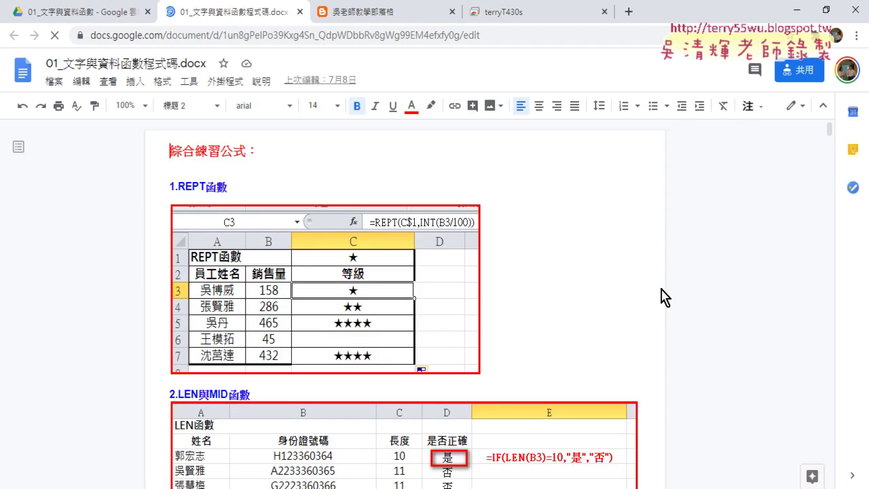
Scroll to 4.綜合練習, highlight the 方法1 formula line and the word TEXT in 方法2.
{"action": "scroll", "coordinate": [684, 301], "scroll_direction": "down", "scroll_amount": 3}
{"action": "scroll", "coordinate": [684, 301], "scroll_direction": "down", "scroll_amount": 3}
{"action": "scroll", "coordinate": [684, 301], "scroll_direction": "down", "scroll_amount": 5}
{"action": "scroll", "coordinate": [687, 300], "scroll_direction": "down", "scroll_amount": 4}
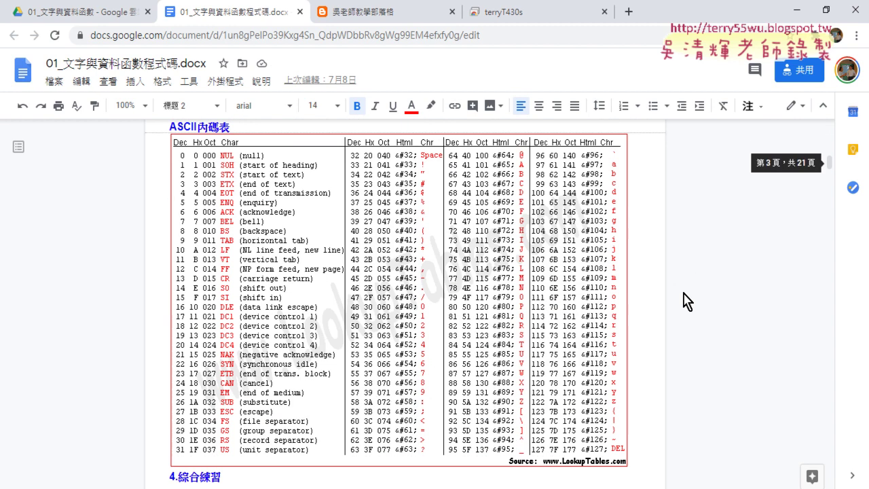
{"action": "scroll", "coordinate": [684, 301], "scroll_direction": "down", "scroll_amount": 3}
{"action": "scroll", "coordinate": [682, 300], "scroll_direction": "up", "scroll_amount": 4}
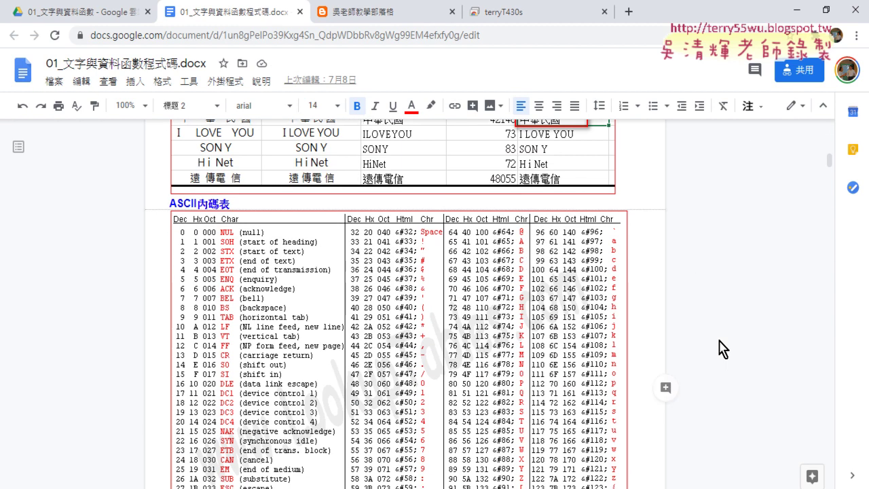
{"action": "scroll", "coordinate": [722, 348], "scroll_direction": "down", "scroll_amount": 5}
{"action": "scroll", "coordinate": [722, 348], "scroll_direction": "down", "scroll_amount": 2}
{"action": "scroll", "coordinate": [722, 349], "scroll_direction": "up", "scroll_amount": 1}
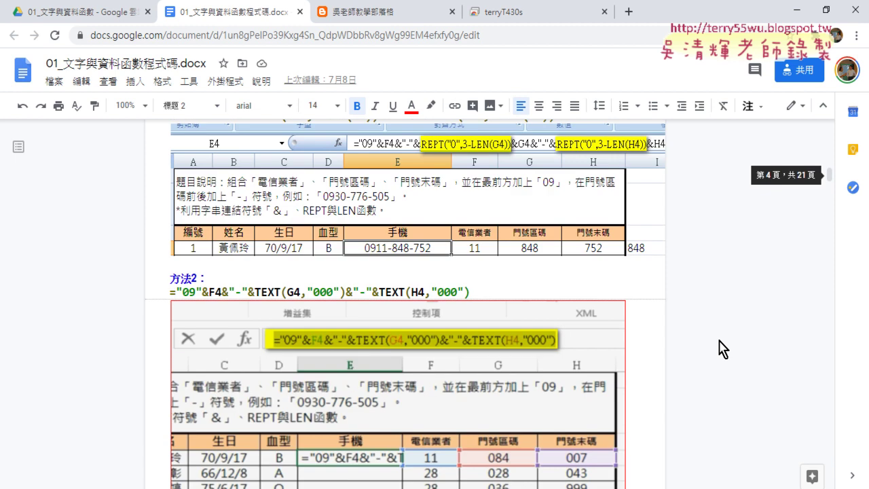
{"action": "scroll", "coordinate": [722, 349], "scroll_direction": "up", "scroll_amount": 1}
{"action": "scroll", "coordinate": [722, 348], "scroll_direction": "up", "scroll_amount": 1}
{"action": "mouse_move", "coordinate": [575, 256]}
{"action": "left_mouse_down"}
{"action": "mouse_move", "coordinate": [431, 244]}
{"action": "mouse_move", "coordinate": [167, 251]}
{"action": "left_mouse_up"}
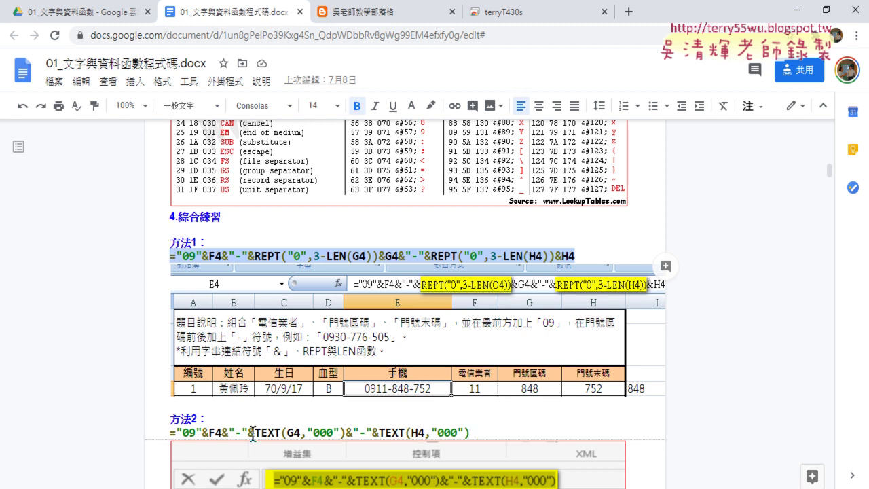
{"action": "left_click_drag", "start_coordinate": [255, 432], "coordinate": [280, 432]}
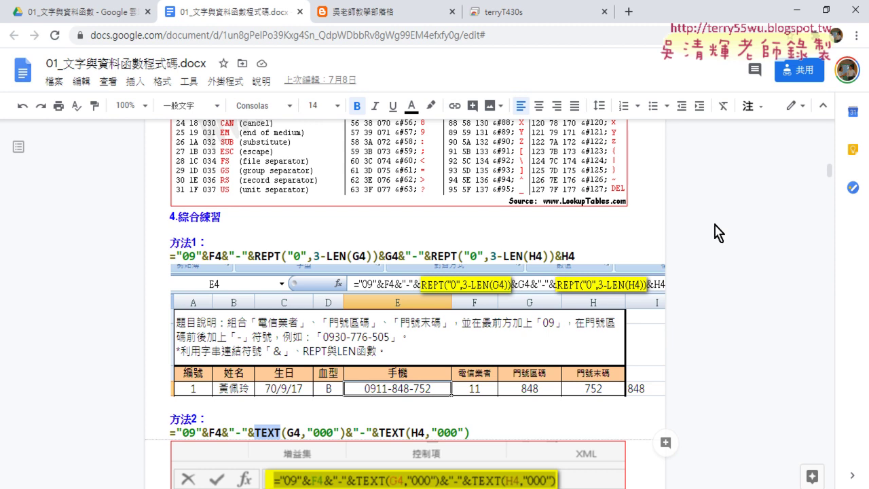
In Excel, check E4's phone formula and duplicate the 綜合練習 sheet.
{"action": "left_click", "coordinate": [797, 14]}
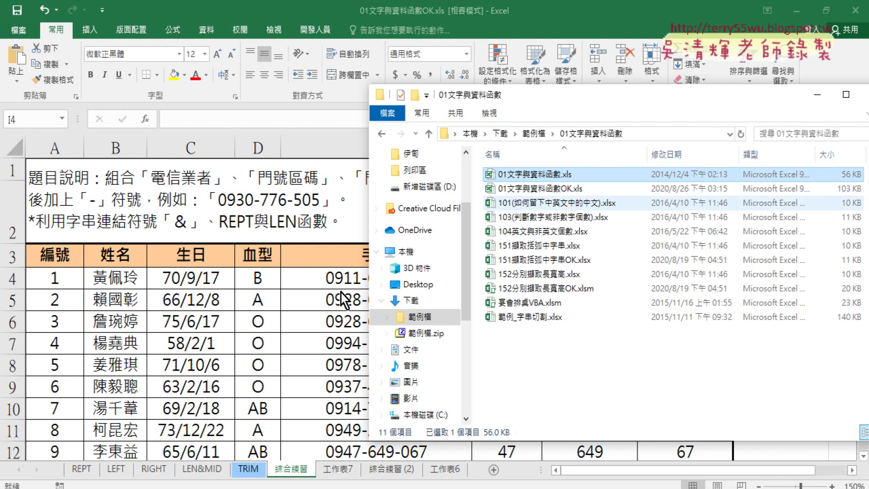
{"action": "left_click", "coordinate": [339, 300]}
{"action": "left_click", "coordinate": [423, 275]}
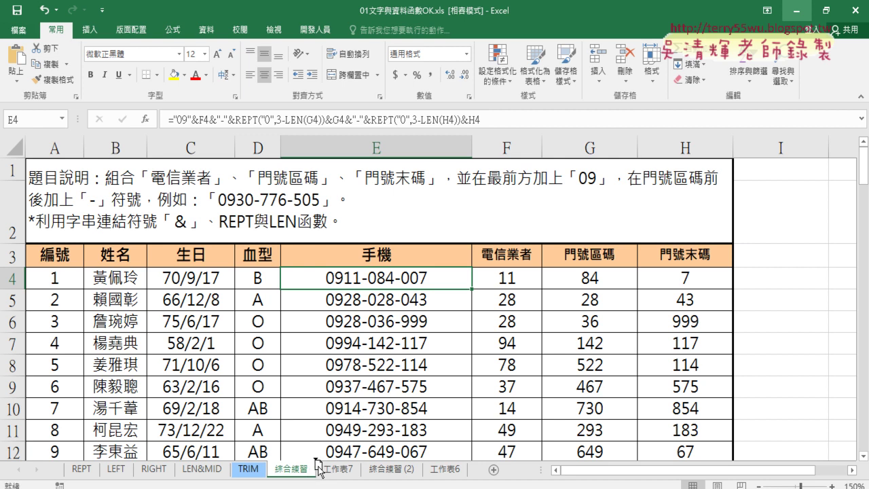
{"action": "left_click_drag", "start_coordinate": [318, 466], "coordinate": [328, 466]}
{"action": "left_click_drag", "start_coordinate": [329, 466], "coordinate": [330, 466]}
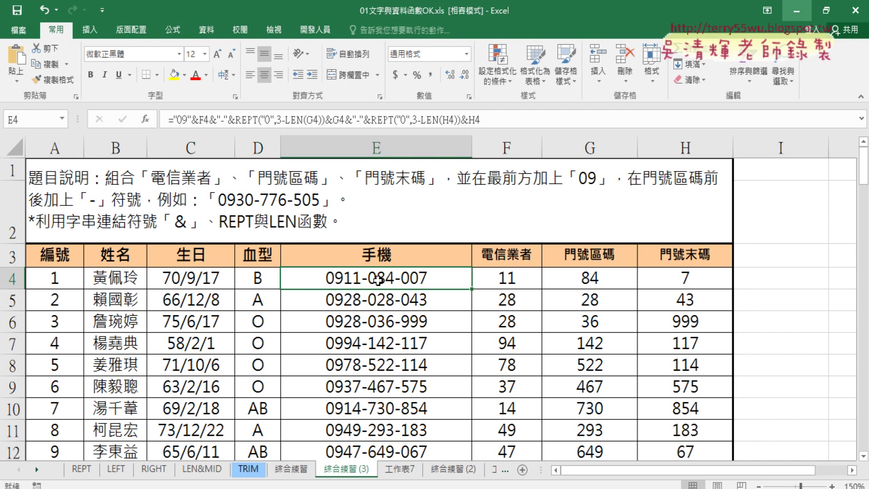
Clear the phone numbers from E4:E103 on the copied sheet.
{"action": "left_click_drag", "start_coordinate": [378, 279], "coordinate": [380, 285]}
{"action": "key", "text": "ctrl+shift+Down"}
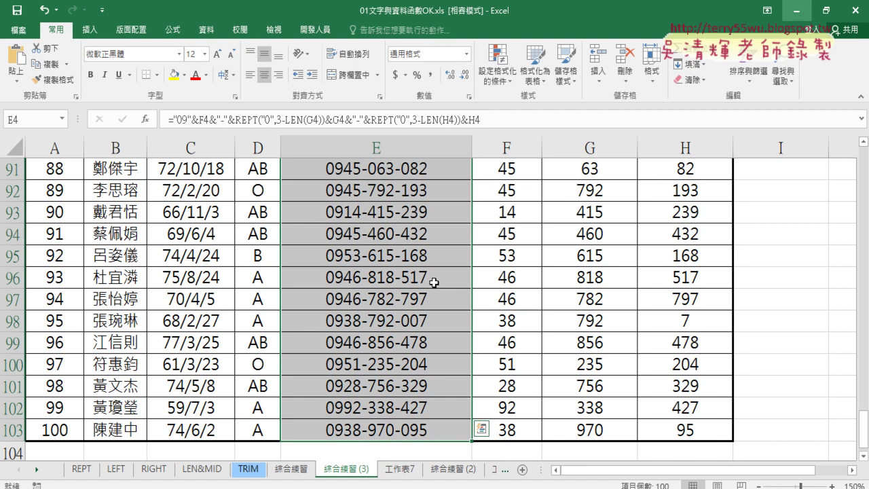
{"action": "key", "text": "Delete"}
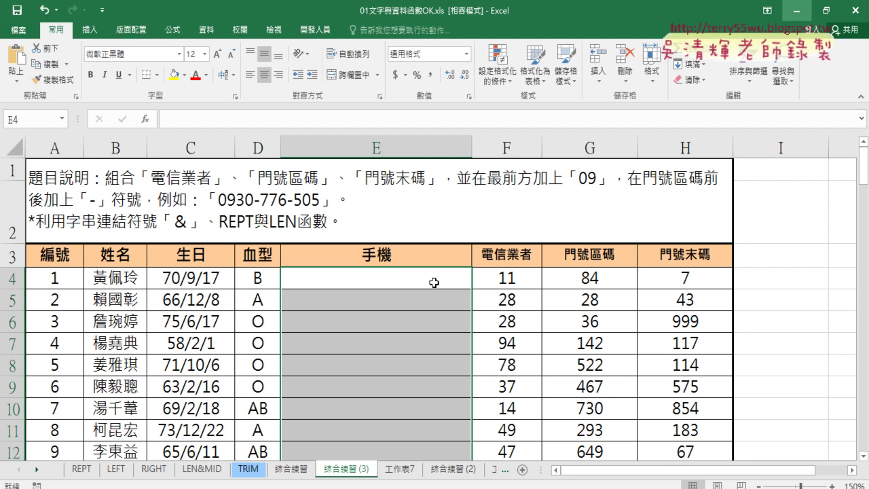
{"action": "left_click", "coordinate": [434, 282]}
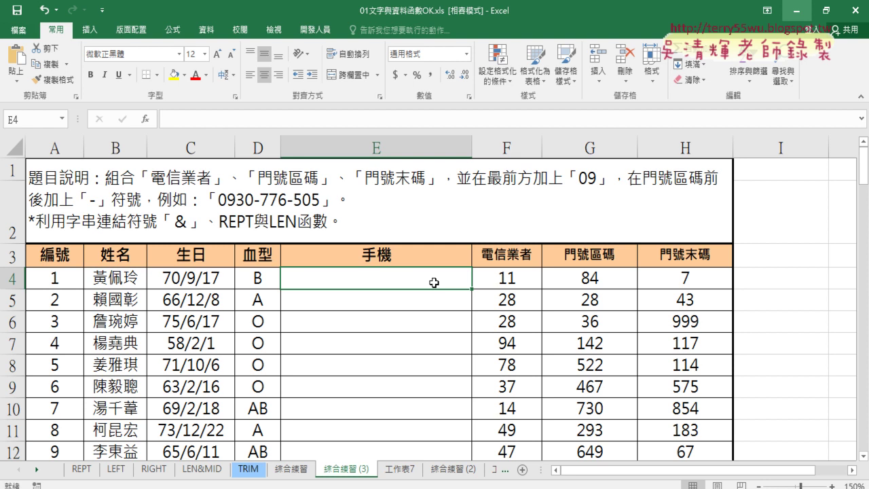
{"action": "left_click_drag", "start_coordinate": [581, 285], "coordinate": [695, 285]}
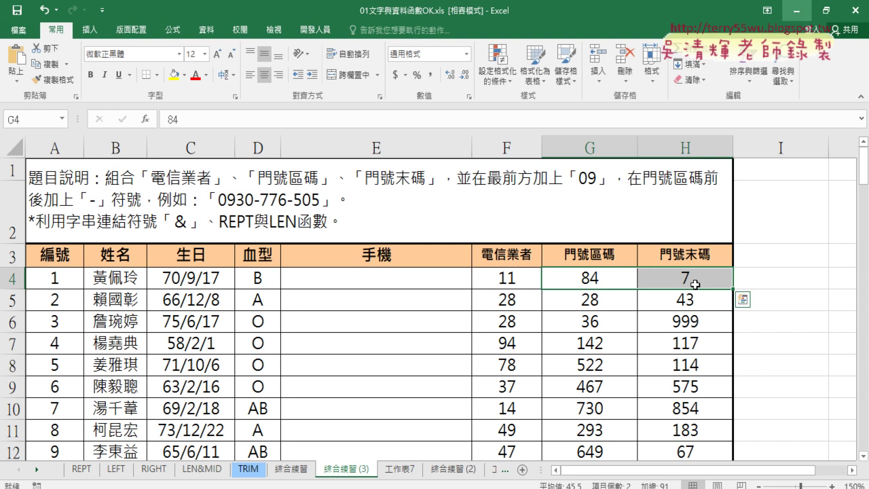
{"action": "left_click_drag", "start_coordinate": [577, 279], "coordinate": [689, 283]}
Apply the custom number format 000 to G4:H4 so they display 084 and 007.
{"action": "right_click", "coordinate": [602, 276]}
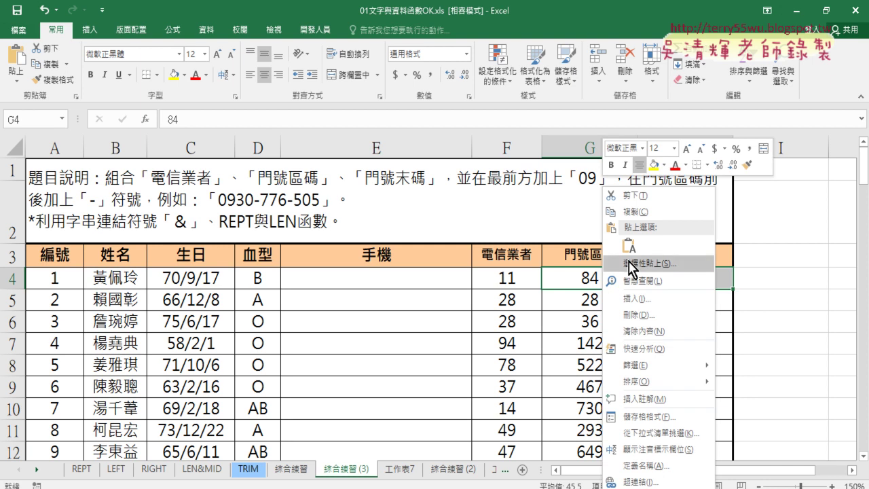
{"action": "left_click", "coordinate": [648, 416]}
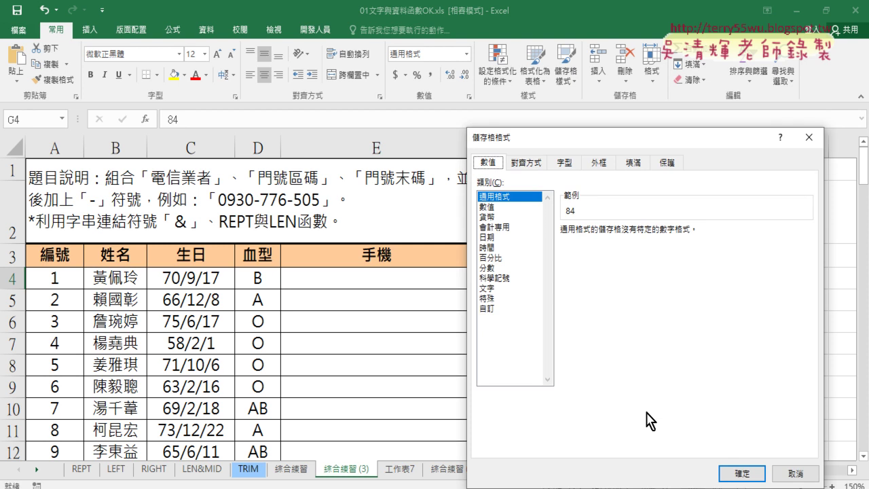
{"action": "mouse_move", "coordinate": [588, 141]}
{"action": "left_mouse_down"}
{"action": "mouse_move", "coordinate": [442, 109]}
{"action": "mouse_move", "coordinate": [311, 106]}
{"action": "left_mouse_up"}
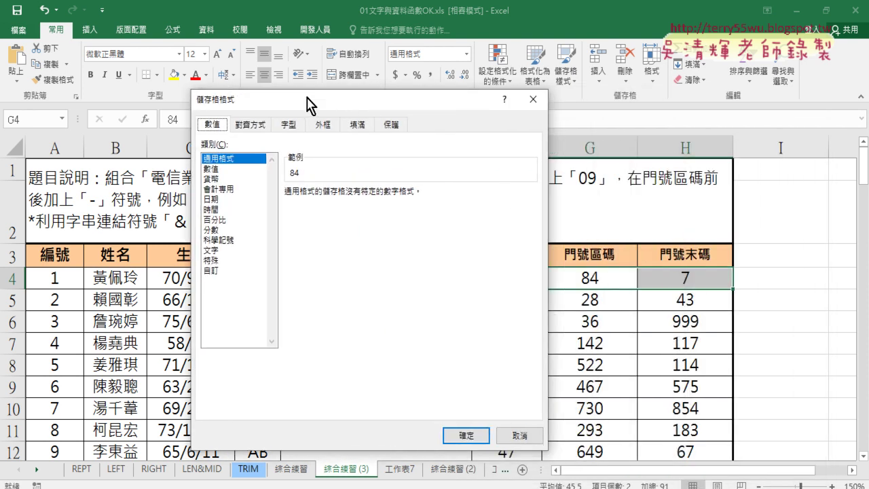
{"action": "left_click", "coordinate": [212, 271]}
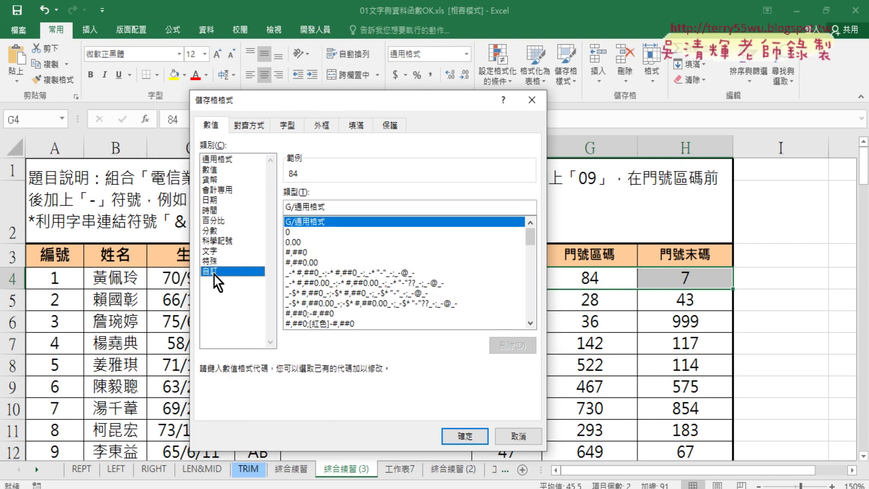
{"action": "left_click_drag", "start_coordinate": [335, 204], "coordinate": [279, 207]}
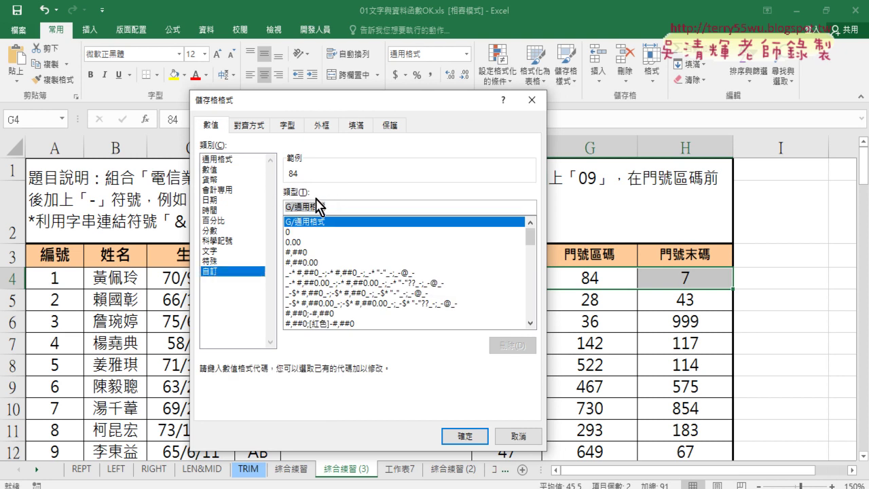
{"action": "key", "text": "Delete"}
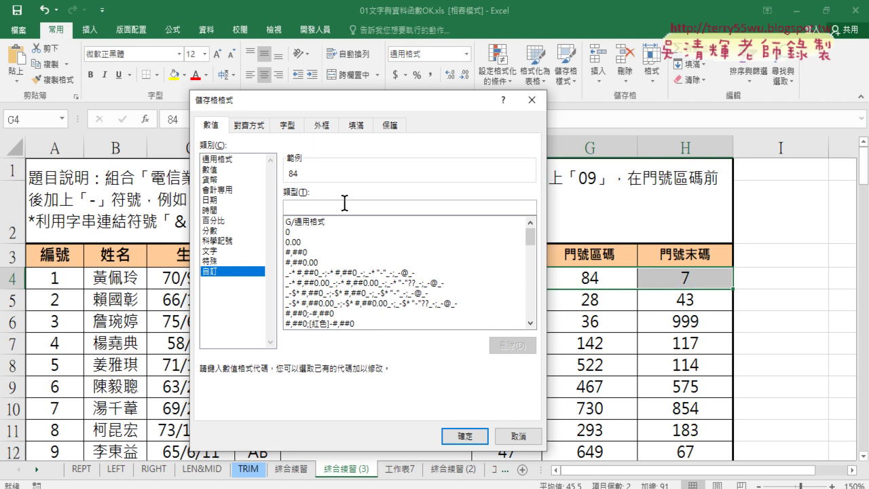
{"action": "type", "text": "000"}
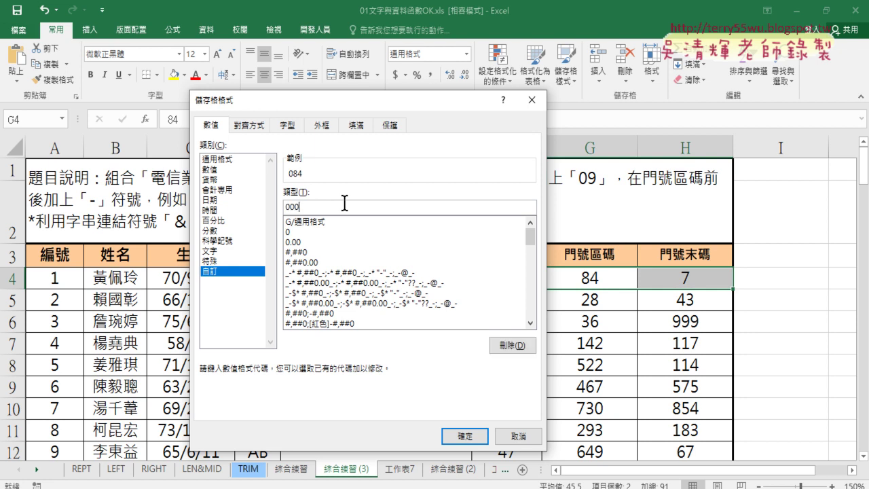
{"action": "left_click", "coordinate": [474, 435]}
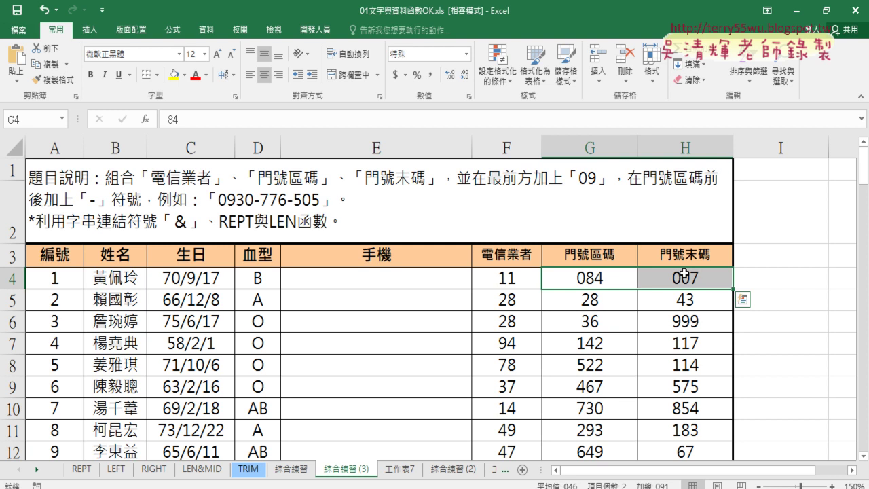
Annotate that G4 displays 084 while still storing 84, marking where the number format is set.
{"action": "right_click", "coordinate": [684, 275]}
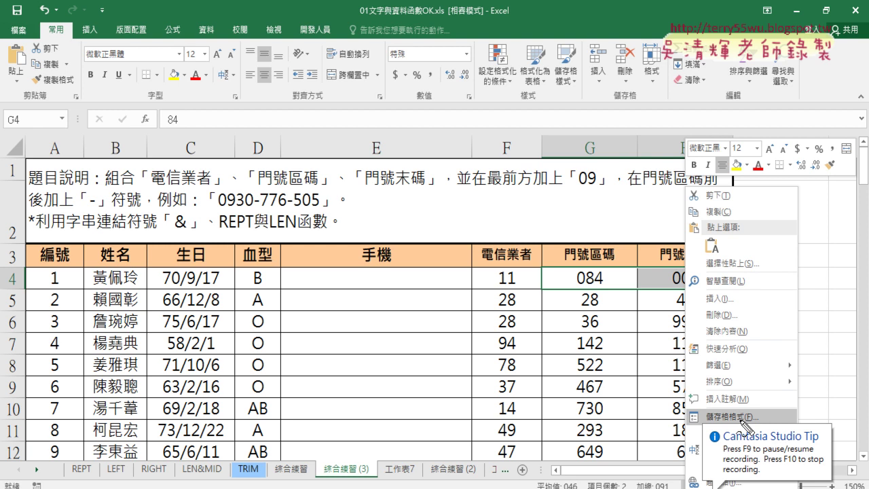
{"action": "left_click_drag", "start_coordinate": [600, 306], "coordinate": [598, 305]}
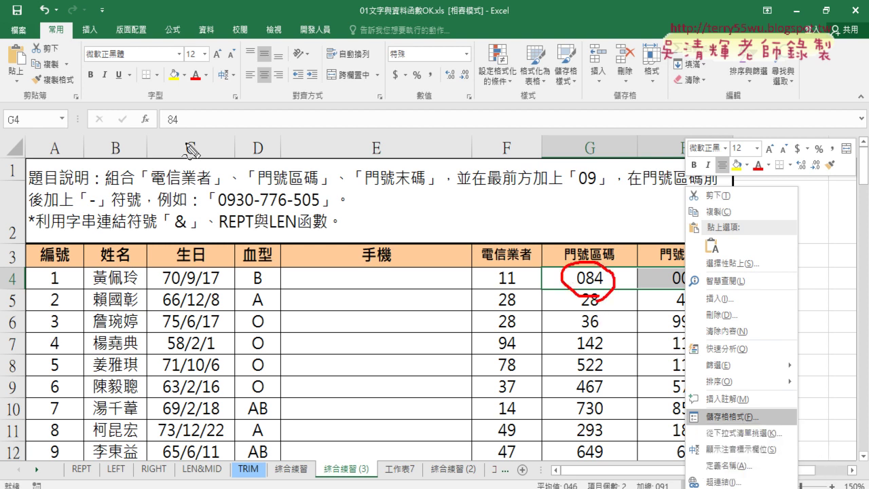
{"action": "left_click_drag", "start_coordinate": [175, 102], "coordinate": [178, 103]}
{"action": "mouse_move", "coordinate": [558, 275]}
{"action": "left_mouse_down"}
{"action": "mouse_move", "coordinate": [187, 126]}
{"action": "mouse_move", "coordinate": [202, 135]}
{"action": "left_mouse_up"}
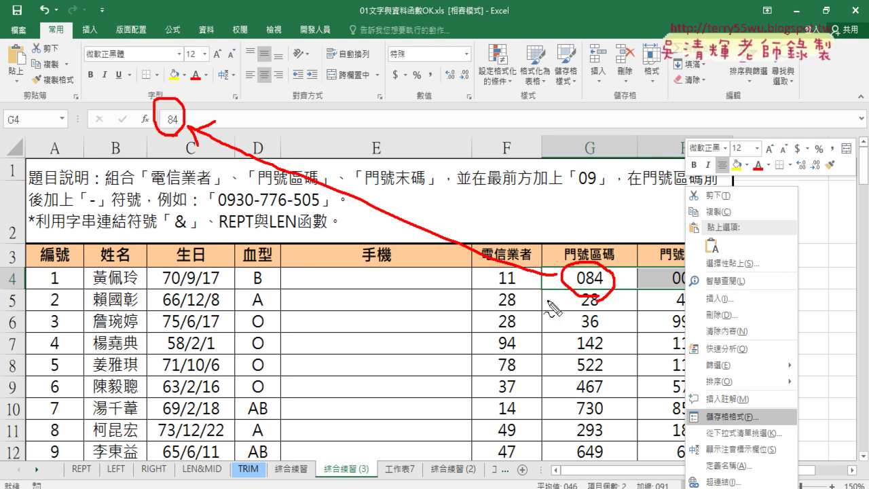
{"action": "left_click_drag", "start_coordinate": [724, 431], "coordinate": [761, 427]}
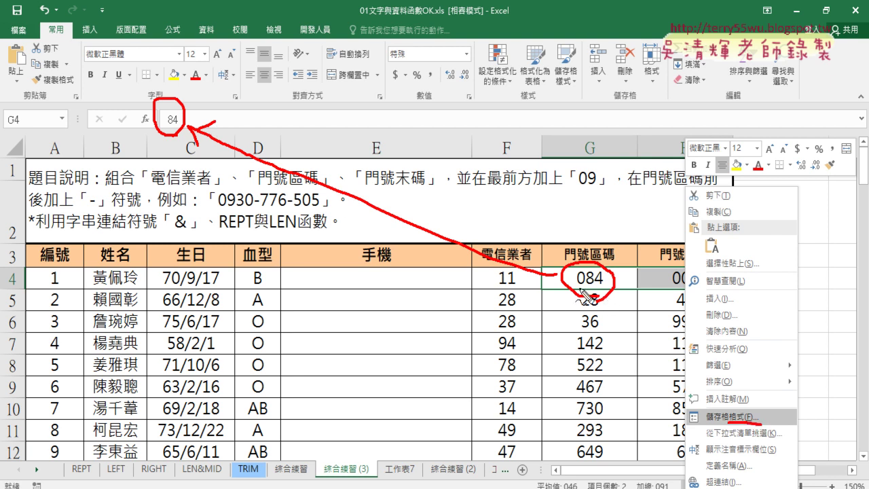
{"action": "left_click_drag", "start_coordinate": [574, 292], "coordinate": [609, 289]}
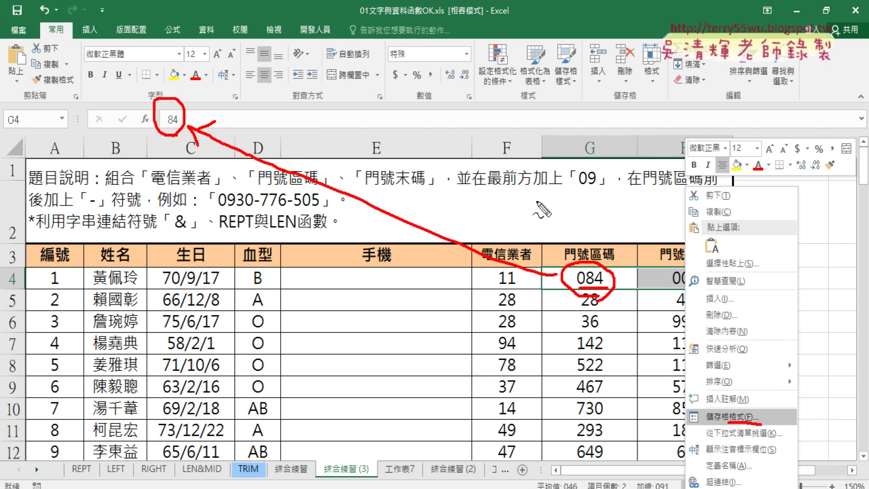
Remove the 000 format so G4:H4 show plain 84 and 7 again.
{"action": "key", "text": "Escape"}
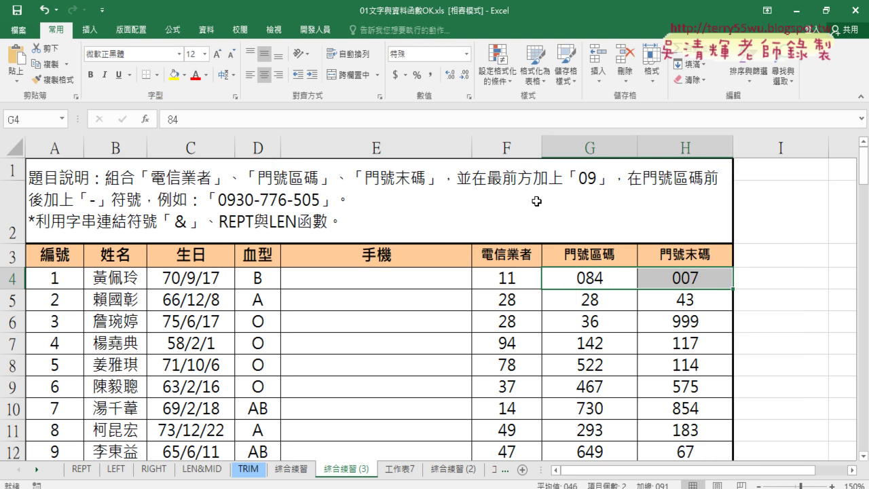
{"action": "key", "text": "ctrl+shift+asciitilde"}
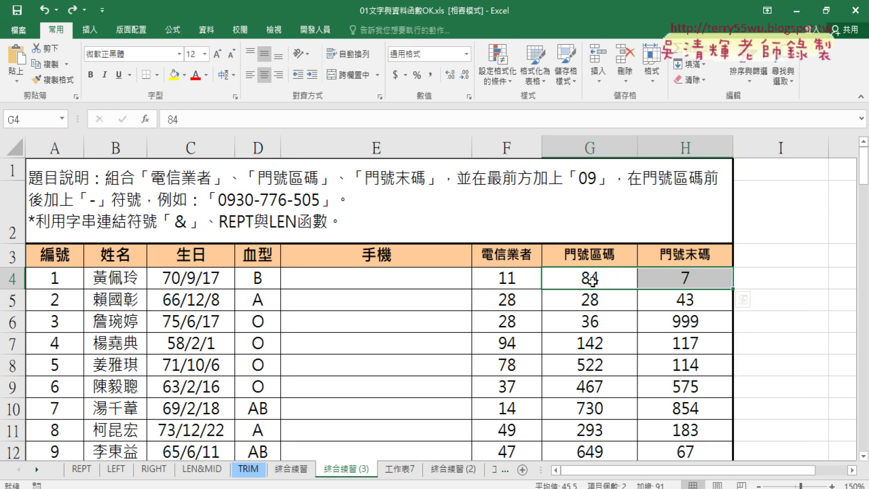
{"action": "left_click", "coordinate": [852, 470]}
Select I4 and choose the TEXT function from the Text category in Insert Function.
{"action": "left_click", "coordinate": [852, 471]}
{"action": "left_click", "coordinate": [658, 280]}
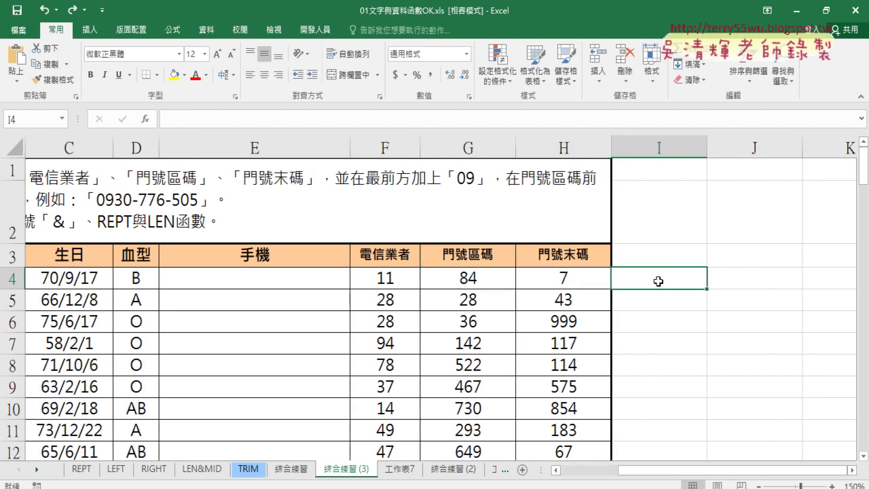
{"action": "left_click", "coordinate": [144, 119]}
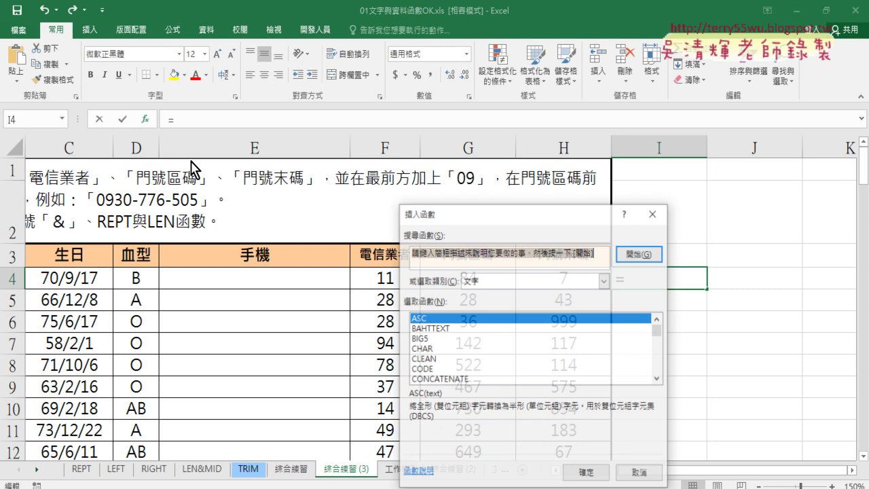
{"action": "left_click_drag", "start_coordinate": [497, 216], "coordinate": [423, 112]}
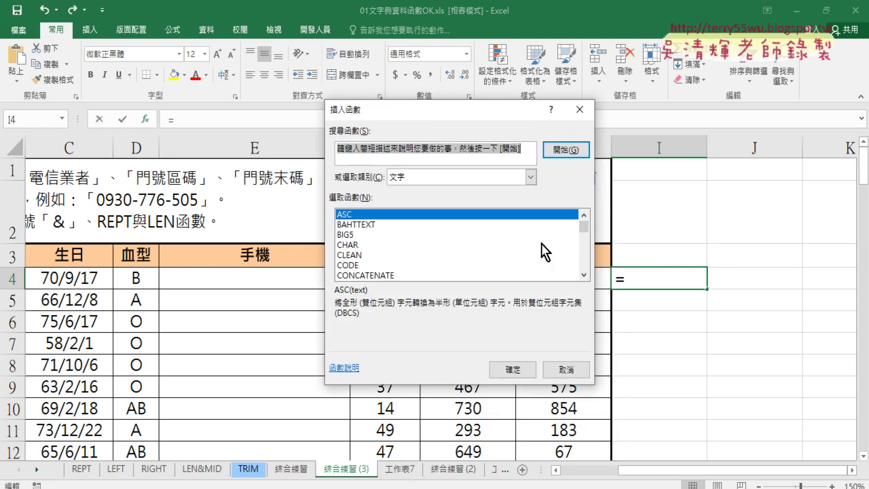
{"action": "left_click", "coordinate": [582, 274]}
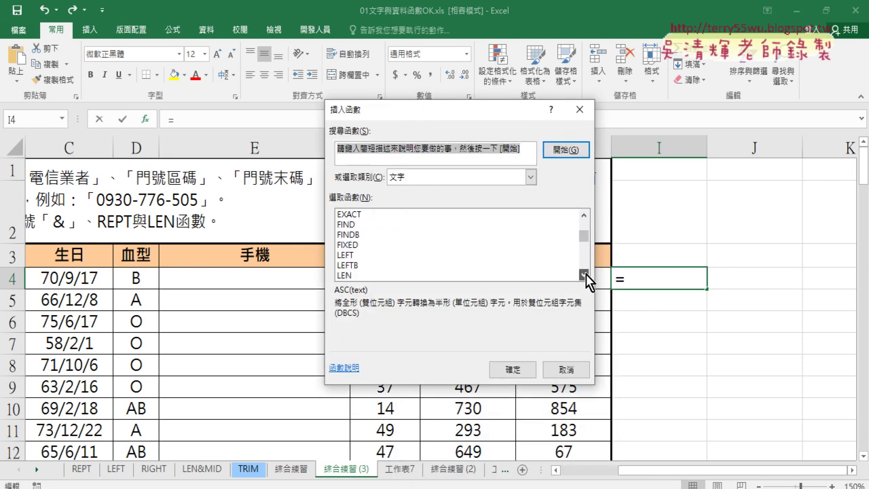
{"action": "left_click", "coordinate": [583, 275]}
{"action": "left_click", "coordinate": [583, 274]}
{"action": "left_click", "coordinate": [583, 274]}
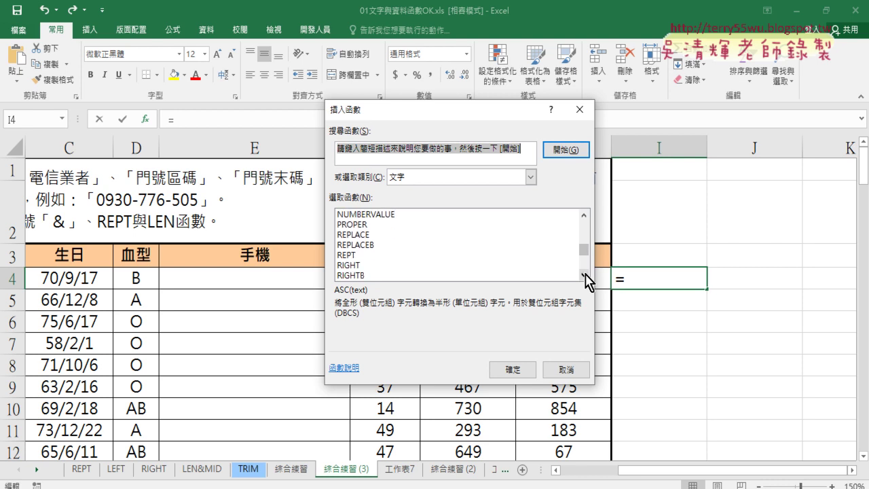
{"action": "left_click", "coordinate": [583, 274]}
{"action": "left_click", "coordinate": [583, 274]}
{"action": "left_click", "coordinate": [583, 275]}
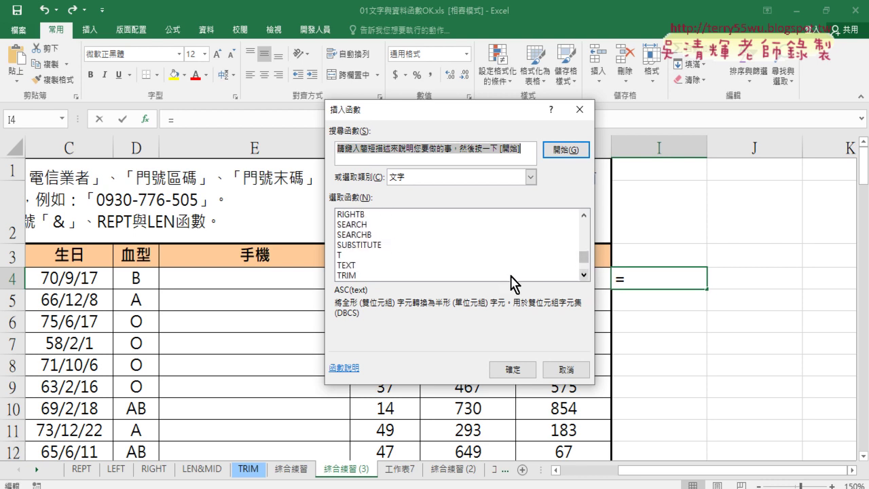
{"action": "left_click", "coordinate": [381, 265]}
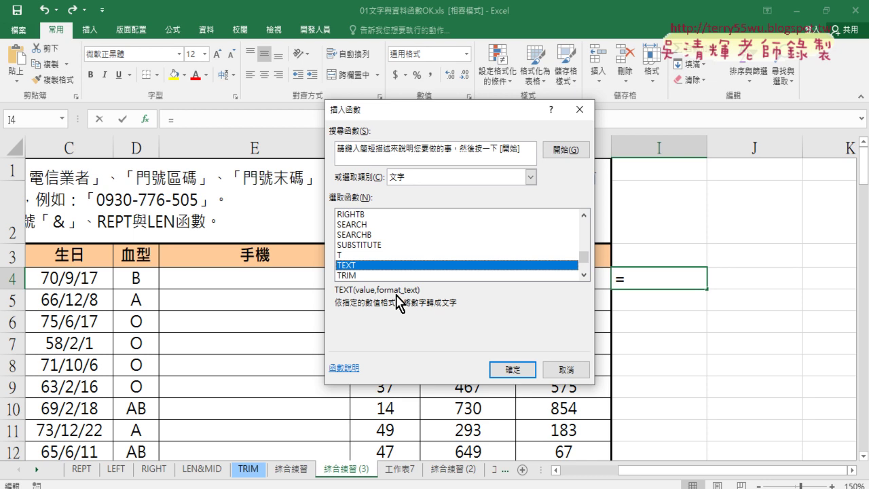
In TEXT's arguments, set Value to G4 and enter 000 as the format text.
{"action": "left_click", "coordinate": [500, 367]}
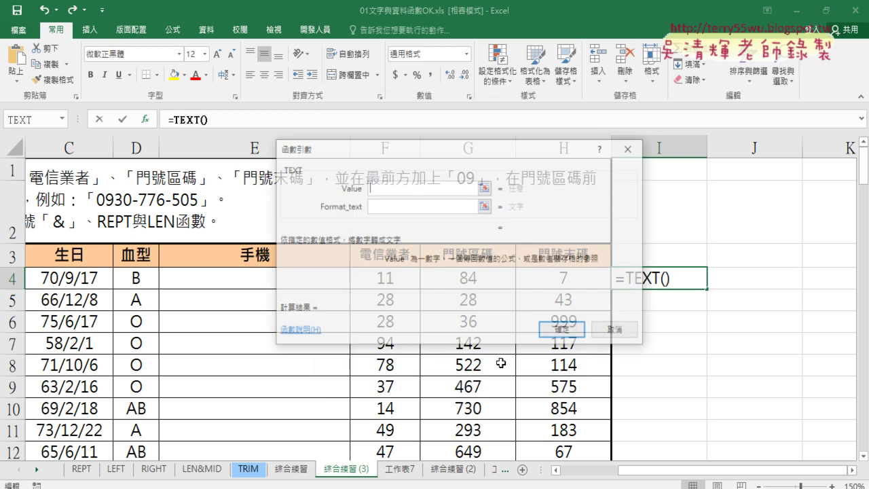
{"action": "left_click_drag", "start_coordinate": [473, 175], "coordinate": [458, 346]}
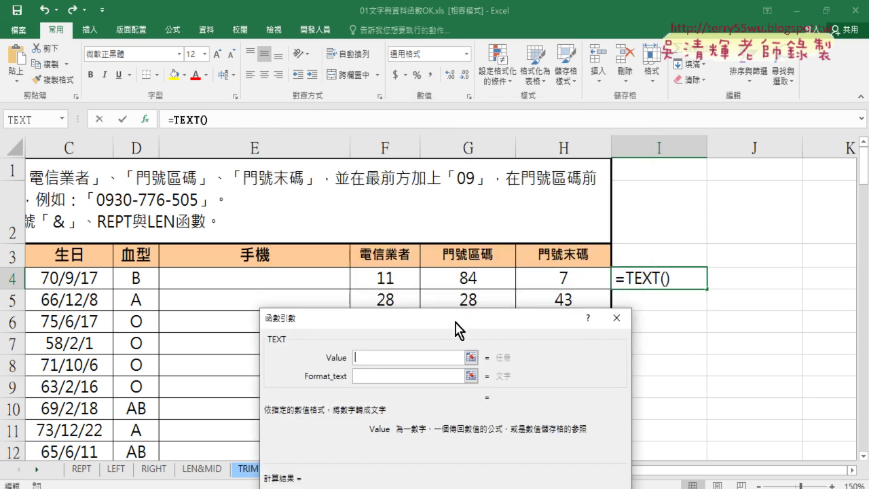
{"action": "left_click", "coordinate": [473, 276]}
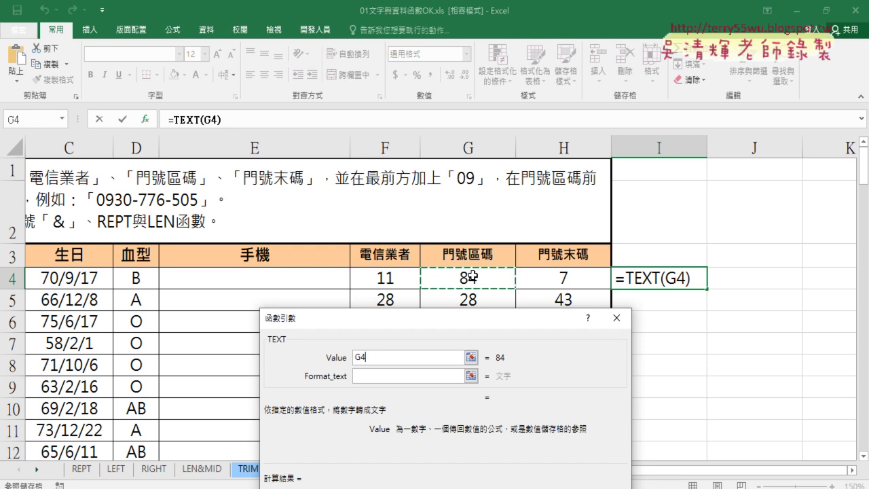
{"action": "left_click", "coordinate": [398, 377]}
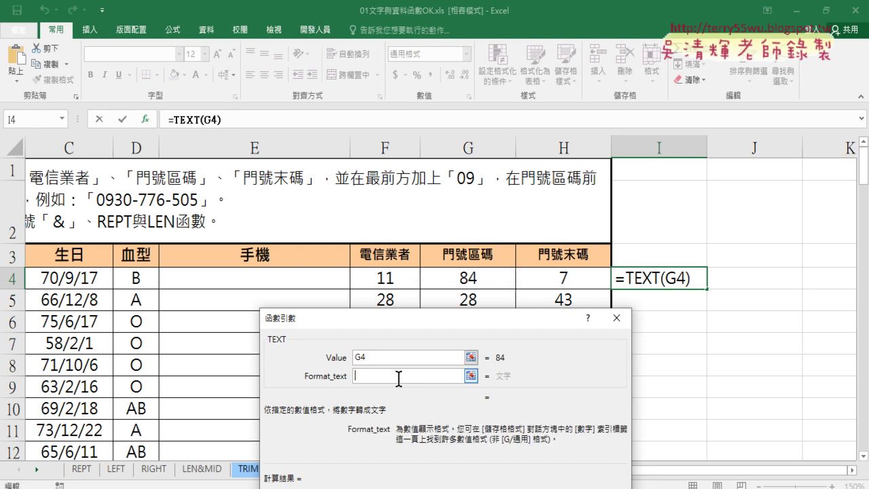
{"action": "type", "text": "\"0"}
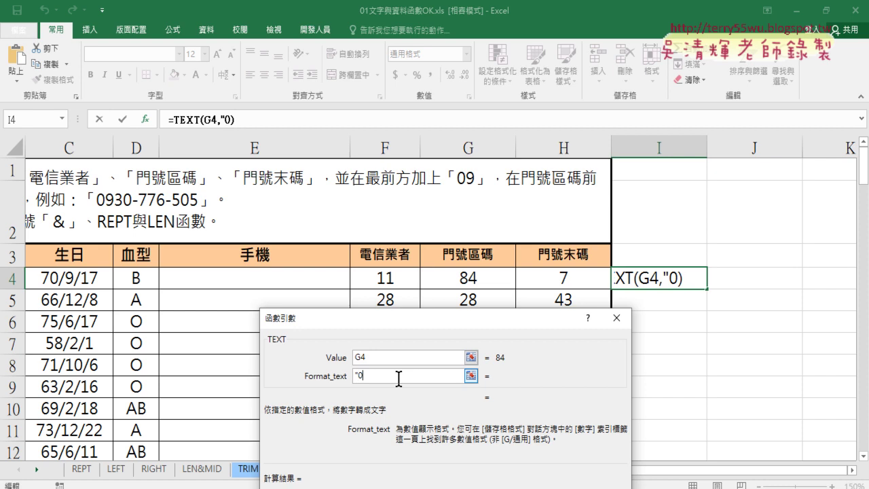
{"action": "type", "text": "00"}
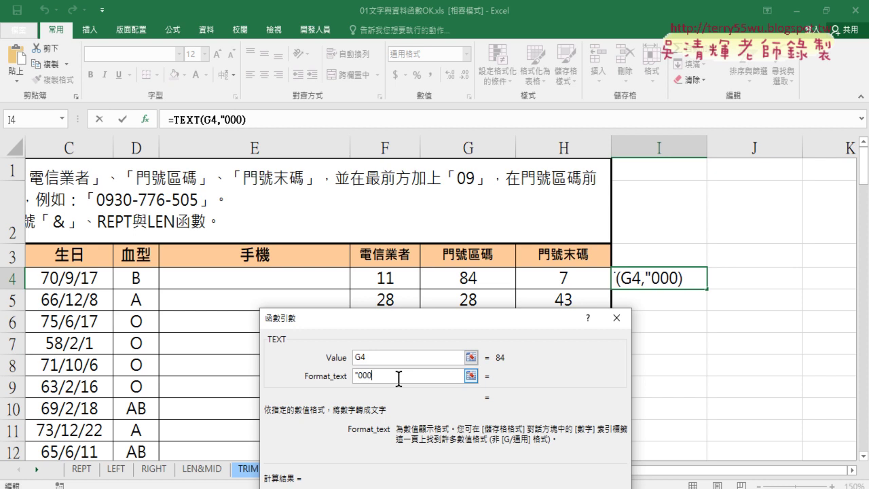
{"action": "type", "text": "\""}
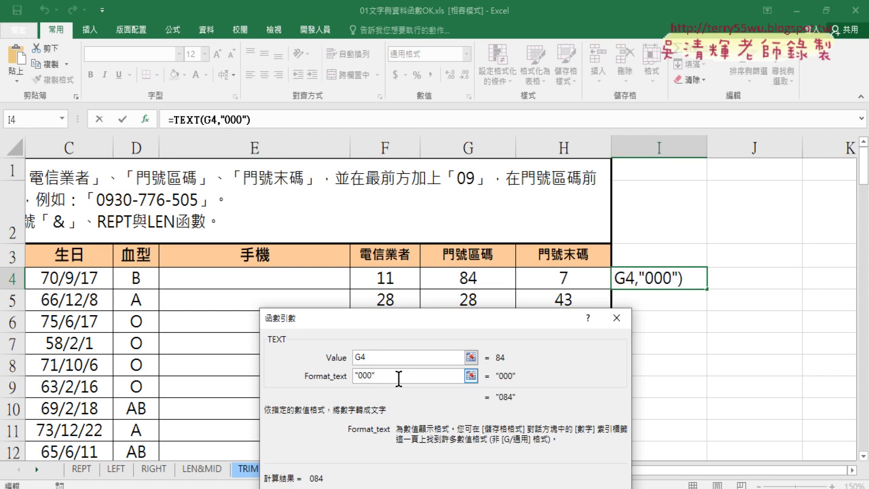
{"action": "left_click", "coordinate": [353, 376]}
{"action": "left_click", "coordinate": [380, 372]}
{"action": "key", "text": "BackSpace"}
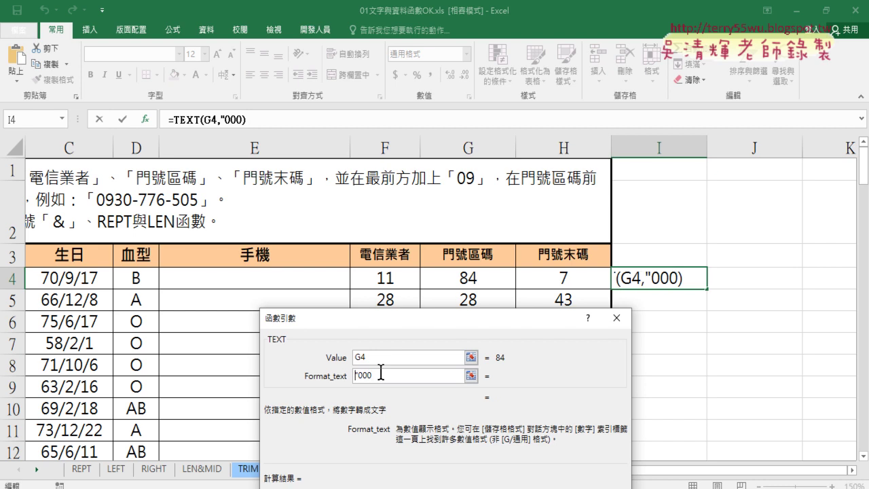
{"action": "key", "text": "Delete"}
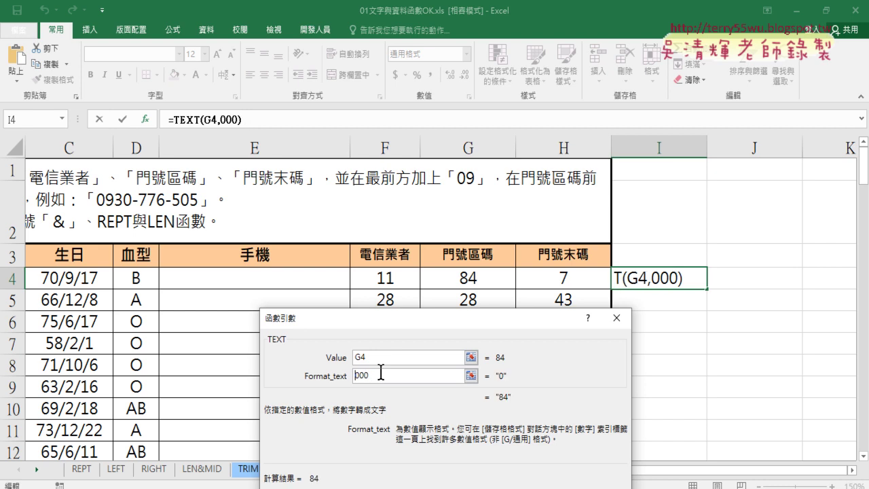
Recheck Value G4, quote the format as "000" and confirm so I4 shows 084.
{"action": "left_click", "coordinate": [381, 356]}
{"action": "left_click", "coordinate": [381, 356]}
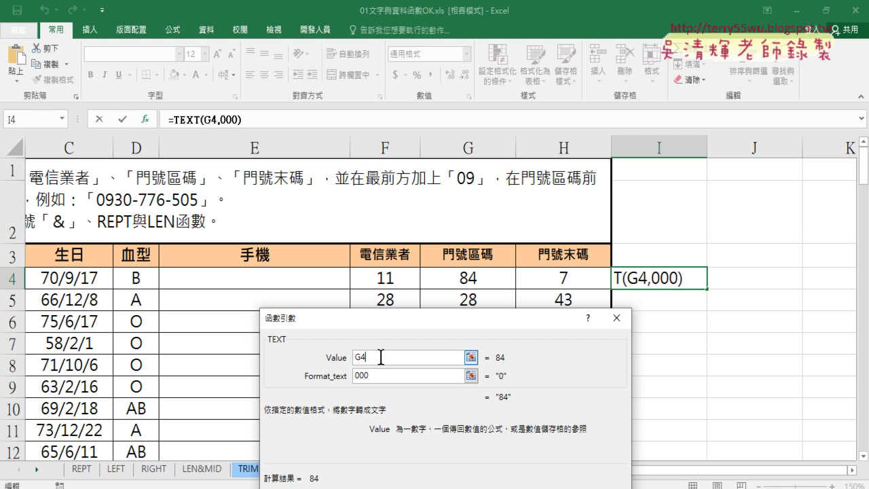
{"action": "left_click", "coordinate": [419, 374]}
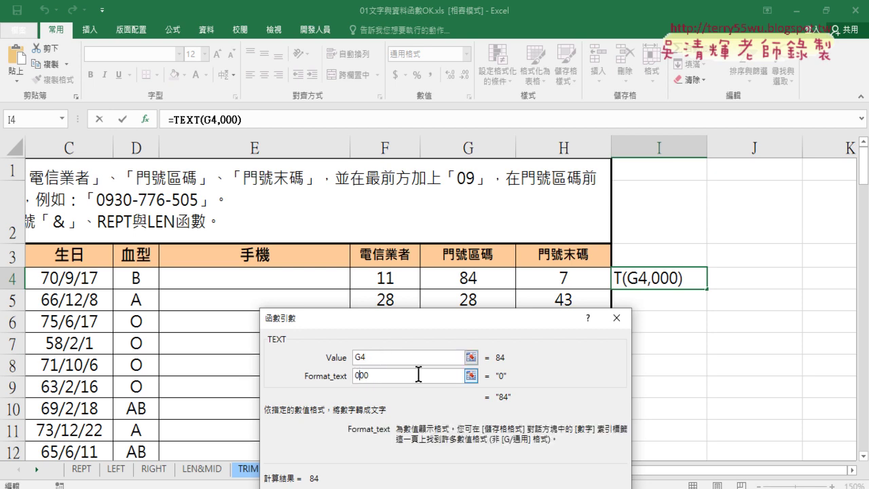
{"action": "key", "text": "Home"}
{"action": "type", "text": "\"000"}
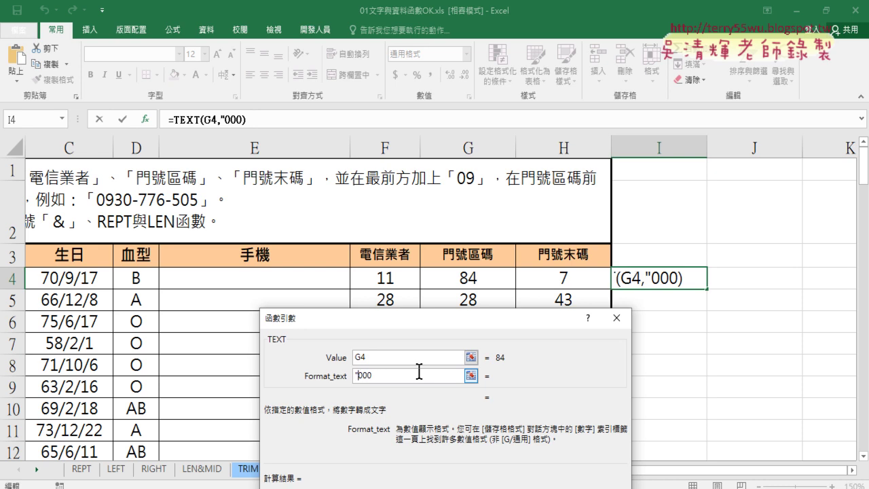
{"action": "type", "text": "\""}
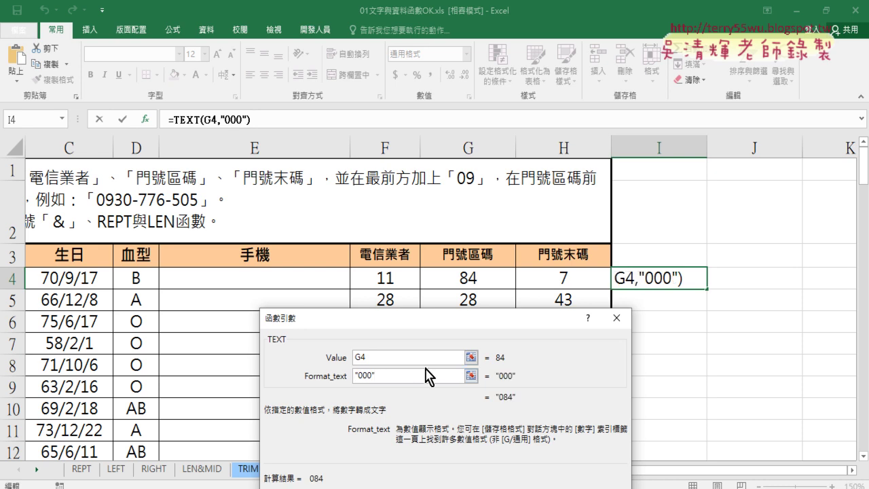
{"action": "key", "text": "Return"}
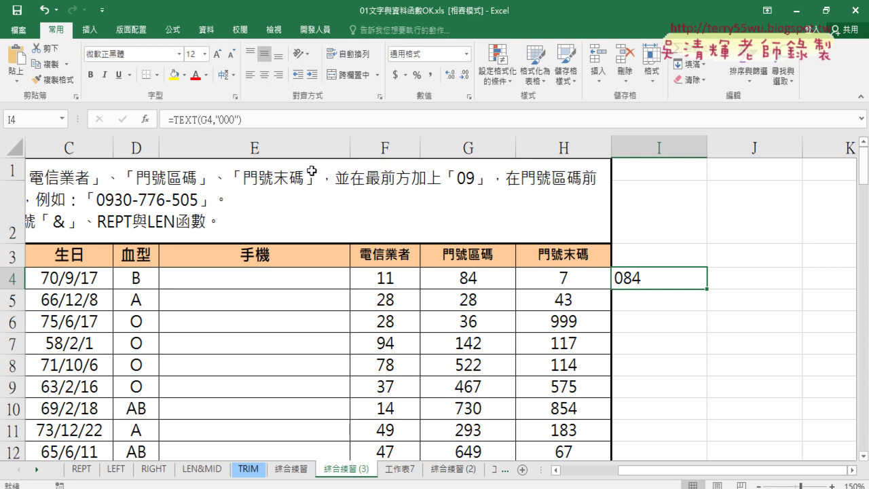
Enter ="09"&F4&"-"&TEXT(G4,"000") in E4 so it displays 0911-084.
{"action": "left_click", "coordinate": [274, 281]}
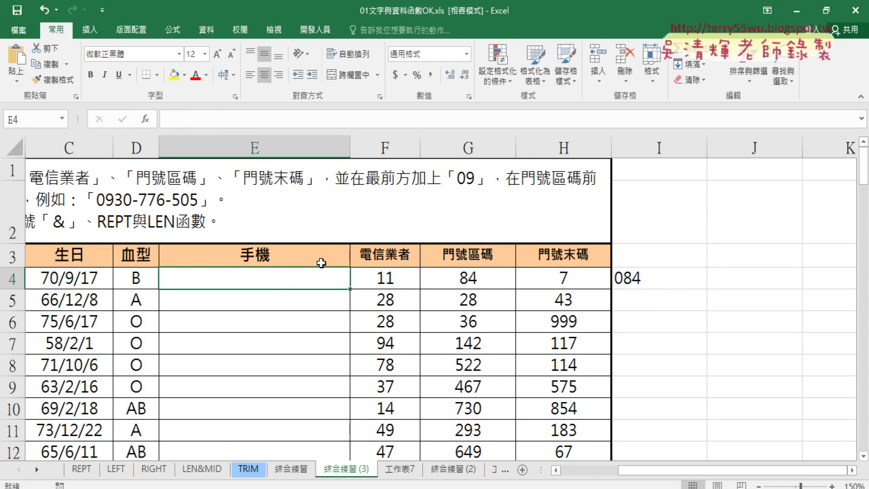
{"action": "type", "text": "="}
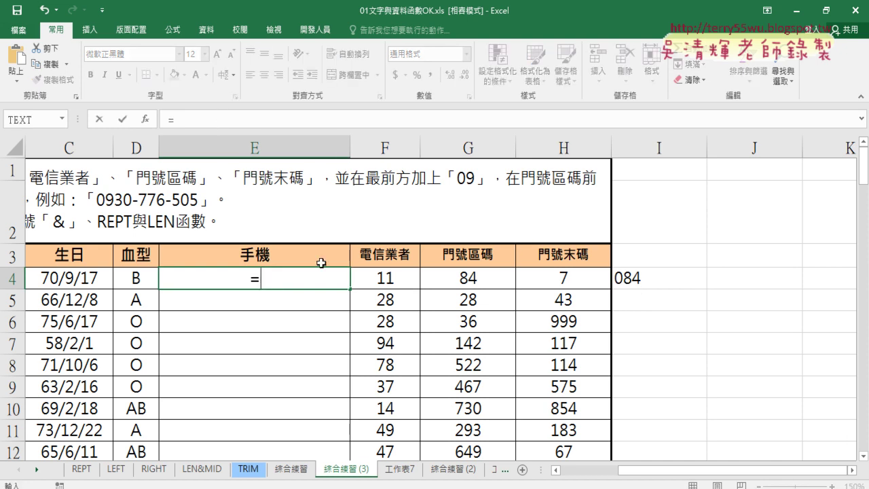
{"action": "type", "text": "\"09"}
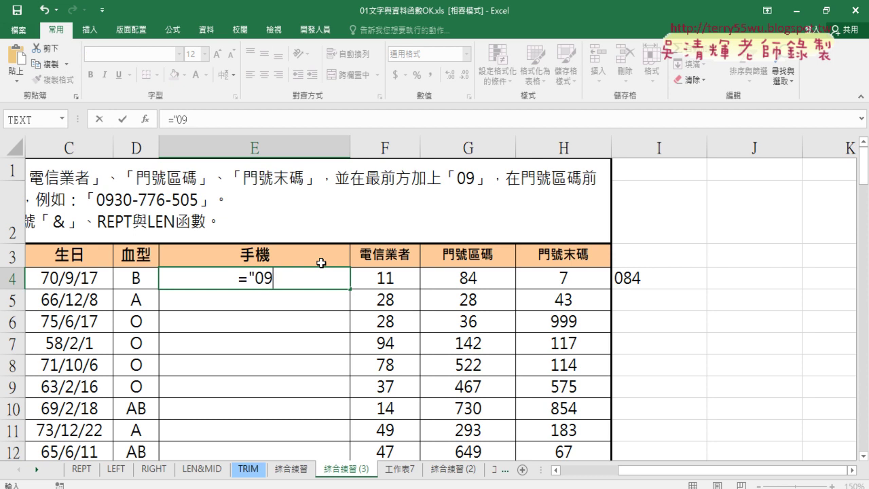
{"action": "type", "text": "\"&"}
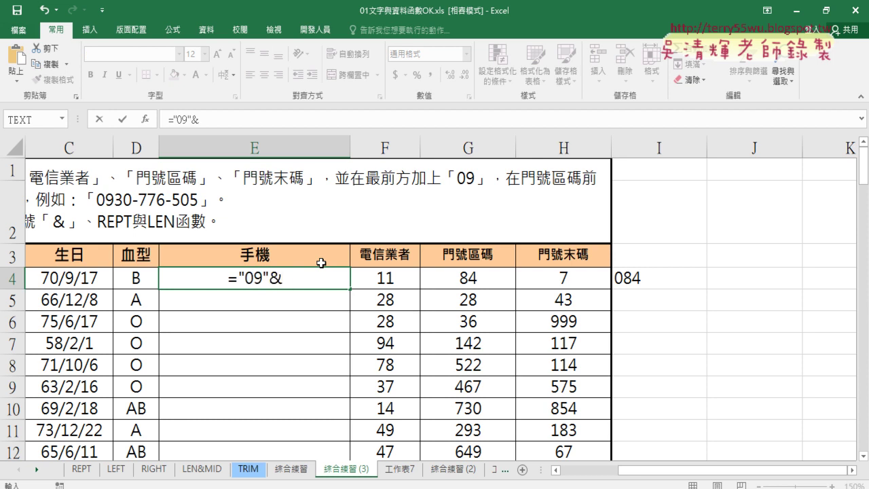
{"action": "left_click", "coordinate": [404, 285]}
{"action": "type", "text": "&"}
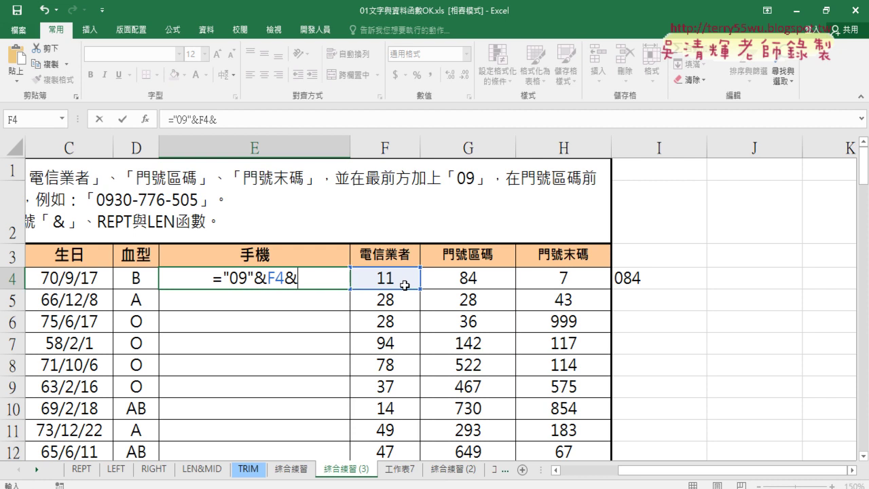
{"action": "type", "text": "\"-\""}
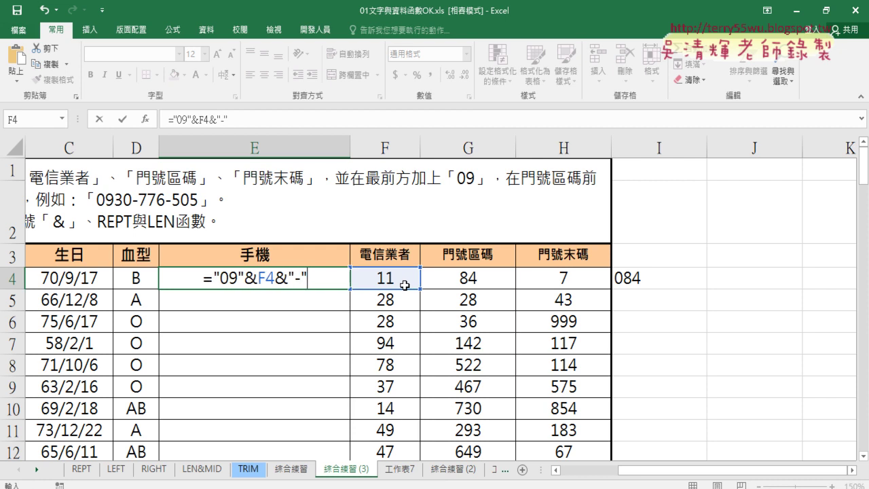
{"action": "type", "text": "&"}
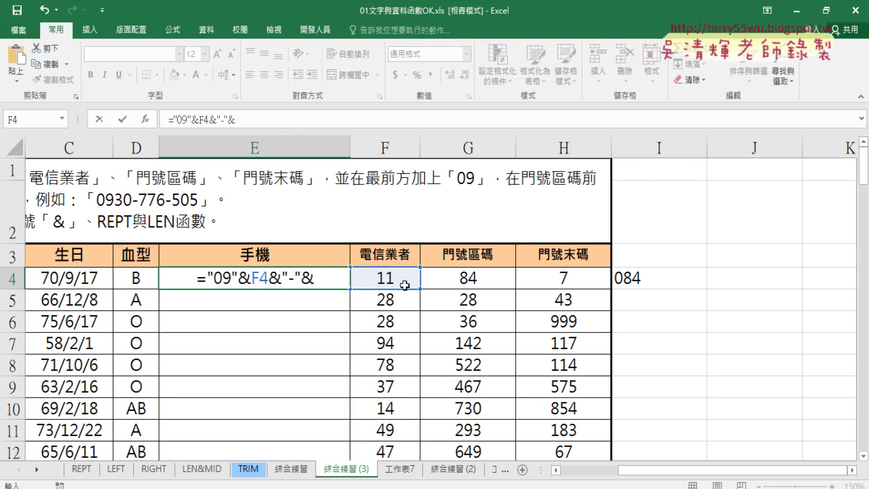
{"action": "type", "text": "te"}
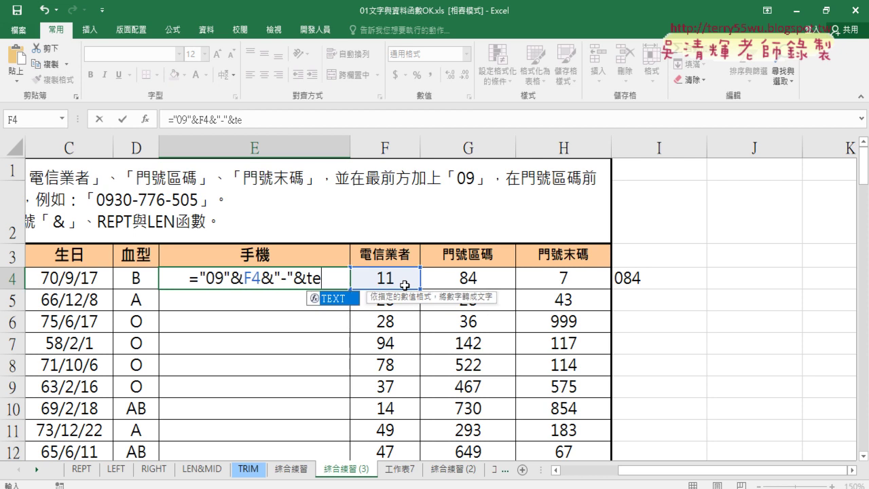
{"action": "type", "text": "xt("}
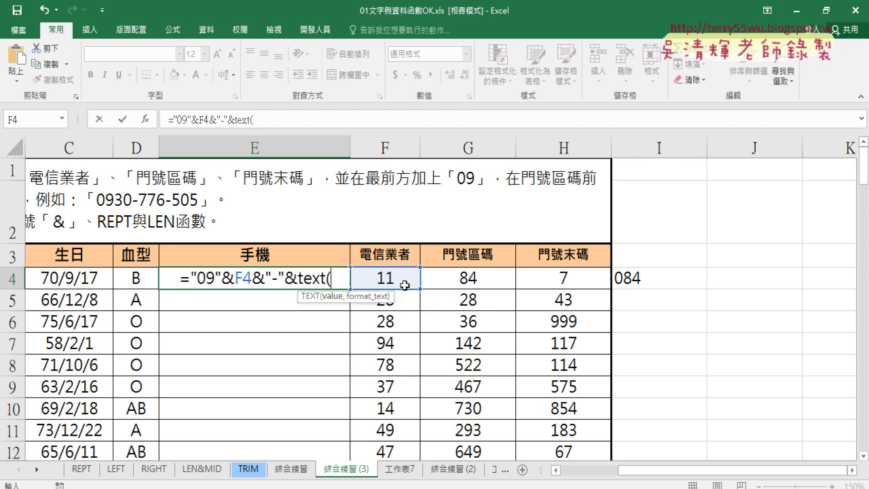
{"action": "left_click", "coordinate": [468, 280]}
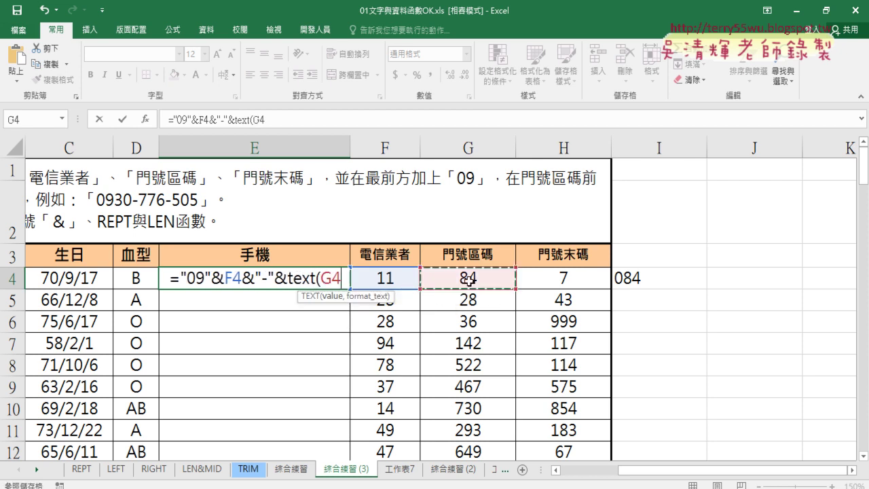
{"action": "type", "text": ","}
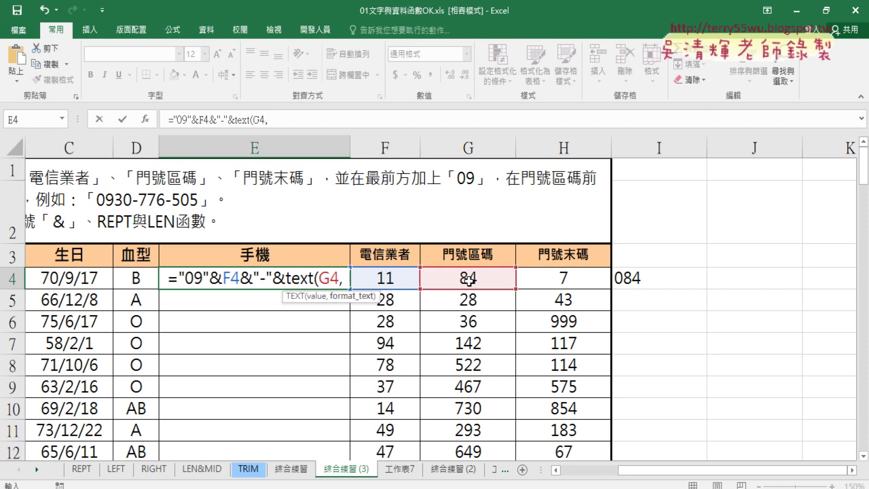
{"action": "type", "text": "\"000"}
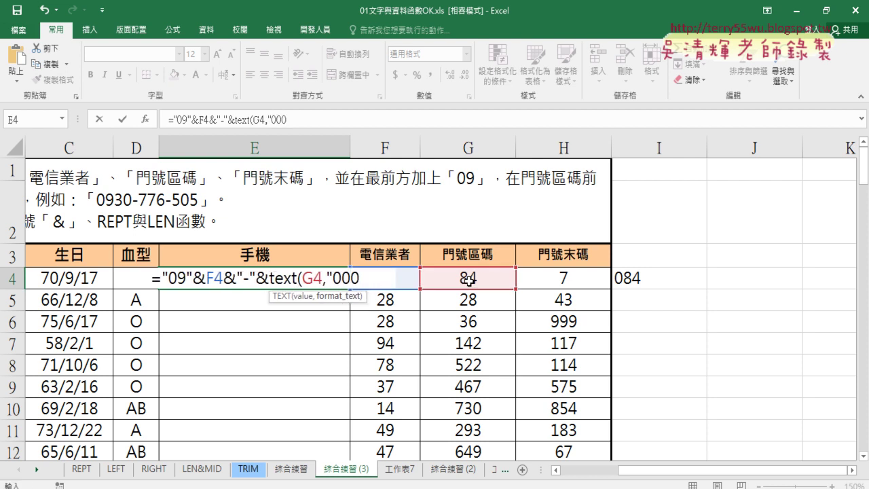
{"action": "type", "text": "\""}
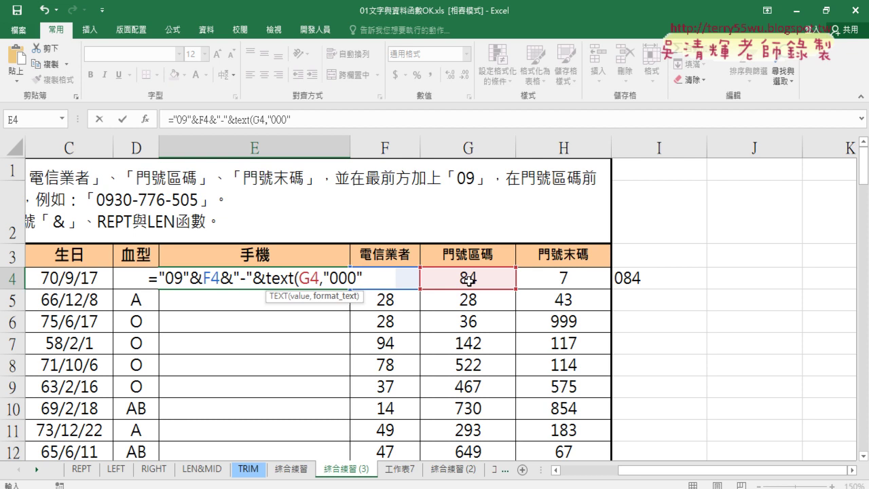
{"action": "type", "text": ")"}
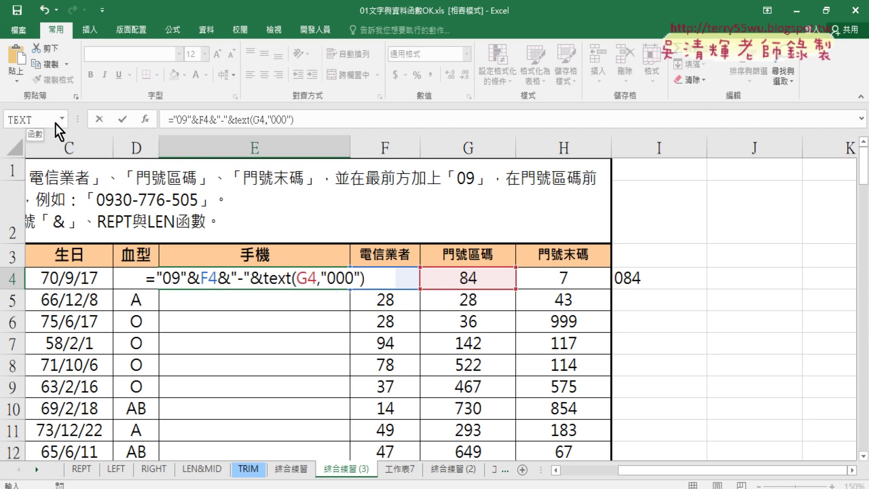
{"action": "left_click", "coordinate": [123, 119]}
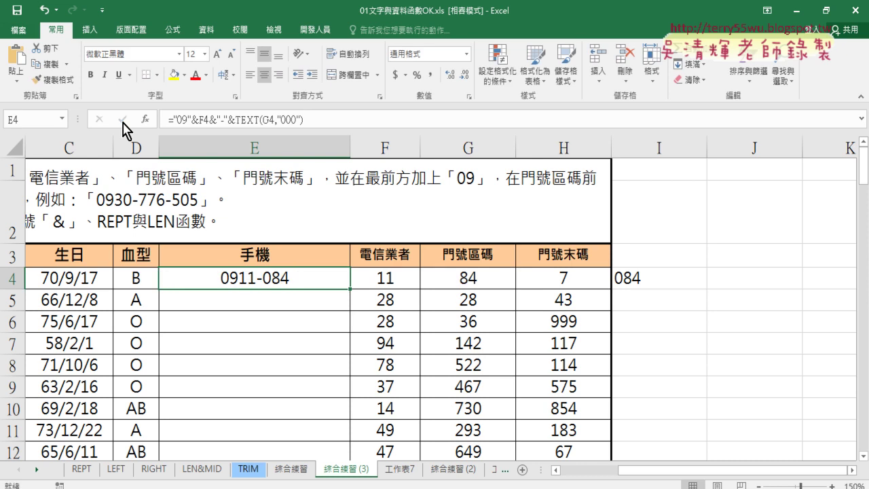
Copy the E4 formula down column E so rows show partial numbers like 0928-028 and 0994-142.
{"action": "double_click", "coordinate": [351, 287]}
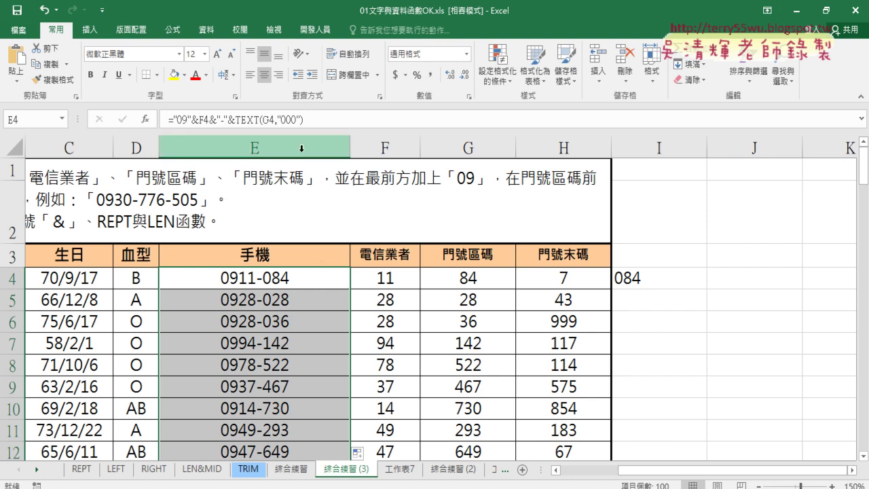
{"action": "left_click", "coordinate": [310, 120]}
{"action": "left_click_drag", "start_coordinate": [310, 119], "coordinate": [226, 116]}
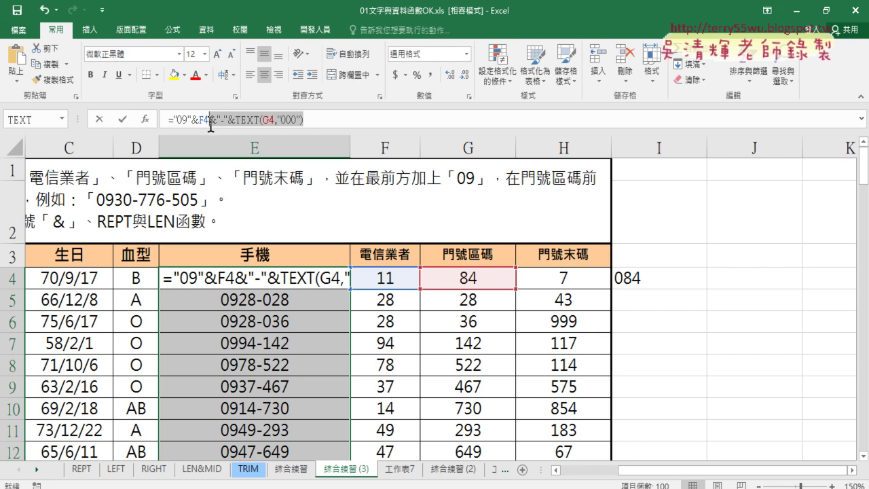
{"action": "right_click", "coordinate": [240, 125]}
{"action": "left_click", "coordinate": [262, 150]}
{"action": "left_click", "coordinate": [310, 119]}
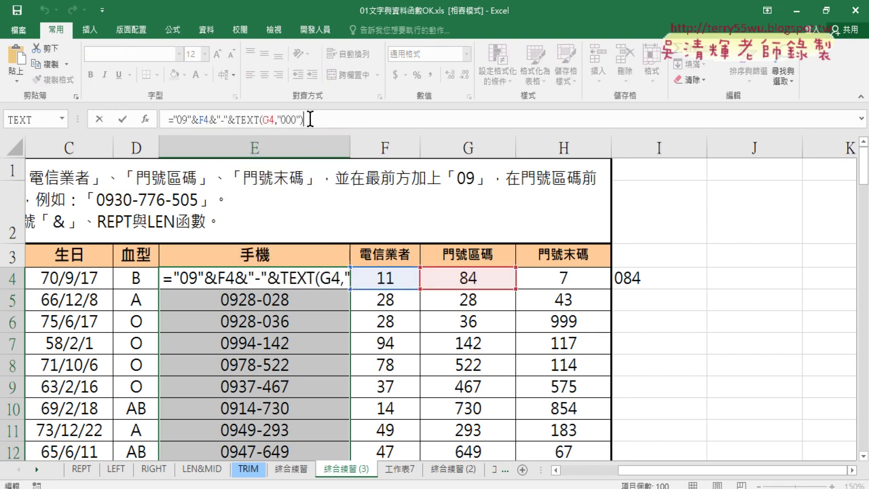
{"action": "key", "text": "ctrl+v"}
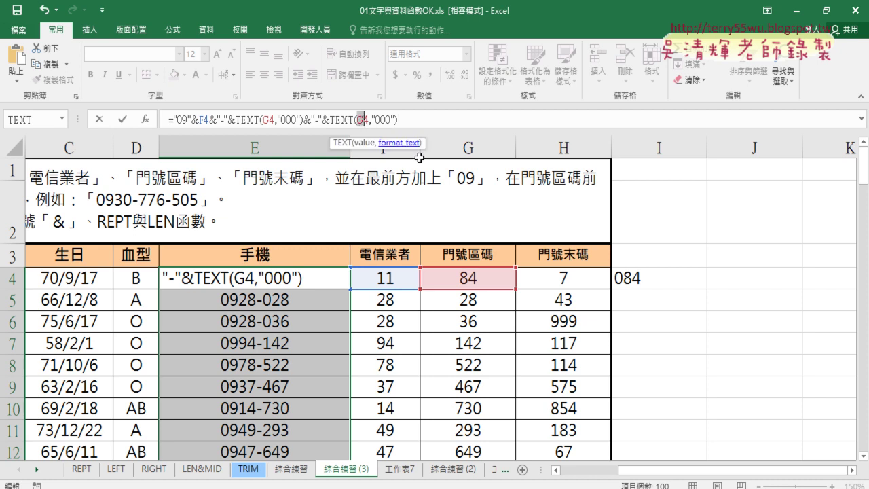
{"action": "left_click_drag", "start_coordinate": [358, 120], "coordinate": [365, 119]}
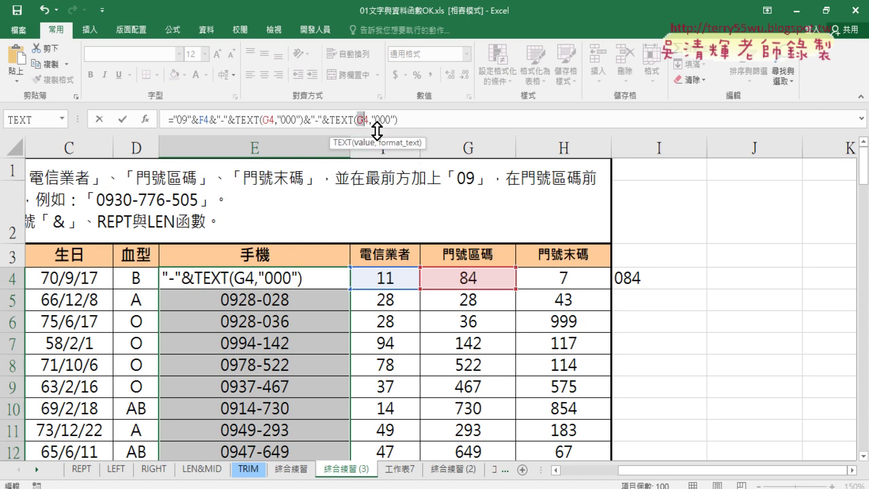
{"action": "type", "text": "H"}
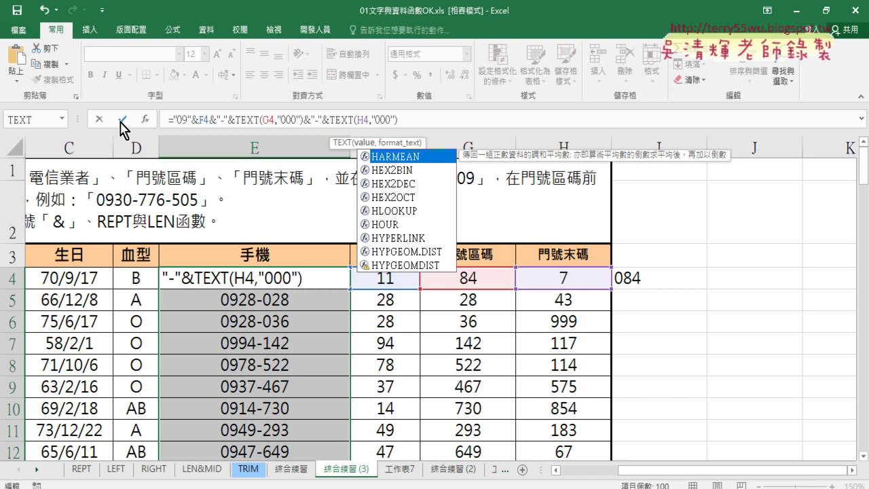
{"action": "key", "text": "Return"}
{"action": "left_click", "coordinate": [336, 282]}
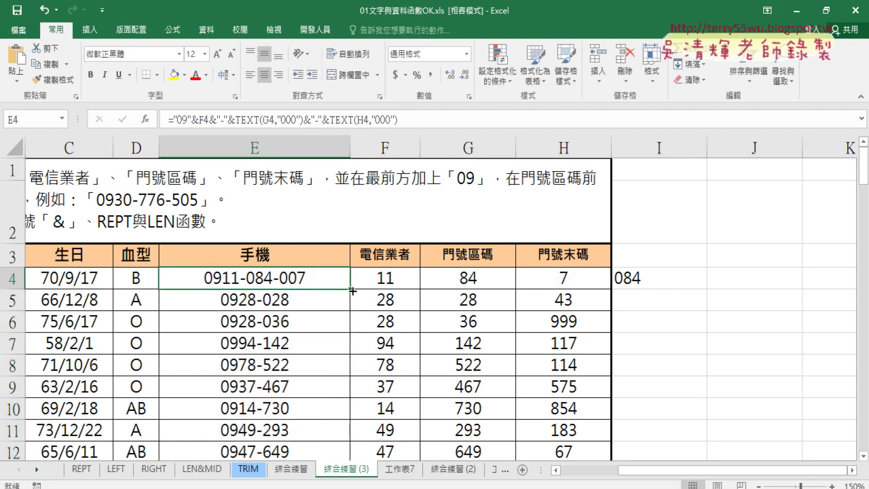
Copy the full E4 phone formula down column E, then view the original 綜合練習 sheet.
{"action": "double_click", "coordinate": [351, 289]}
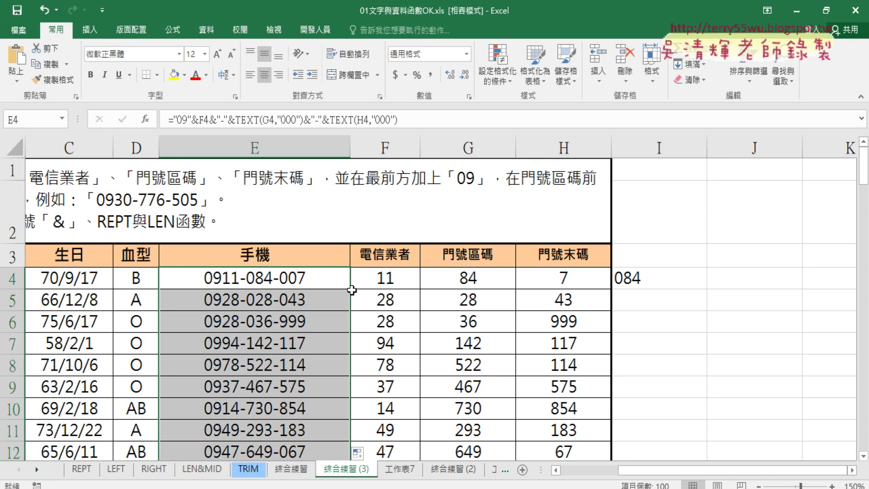
{"action": "left_click", "coordinate": [305, 469]}
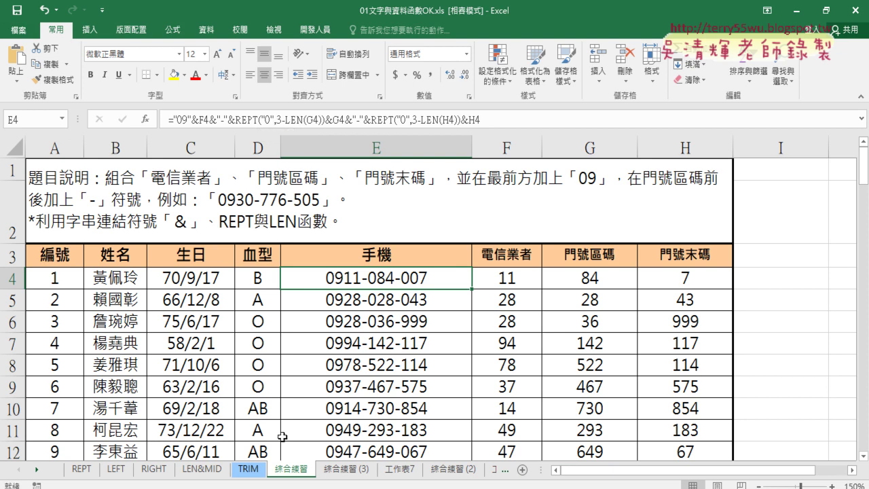
Return to the 綜合練習 (3) sheet and show E4's TEXT-based phone formula.
{"action": "left_click", "coordinate": [348, 469]}
{"action": "left_click", "coordinate": [323, 120]}
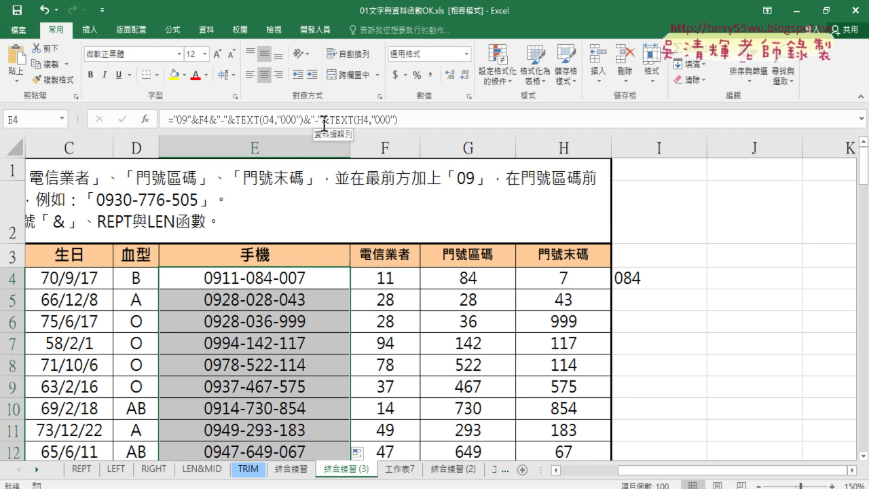